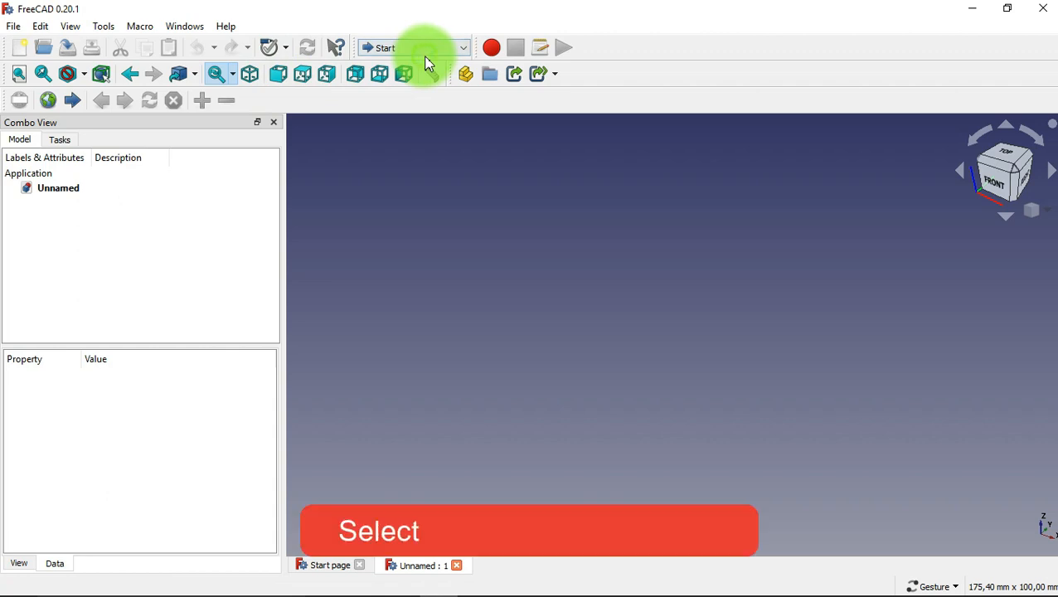
Switch to the Part Design workbench, create a new body and show it in the model tree.
left_click(428, 50)
left_click(427, 176)
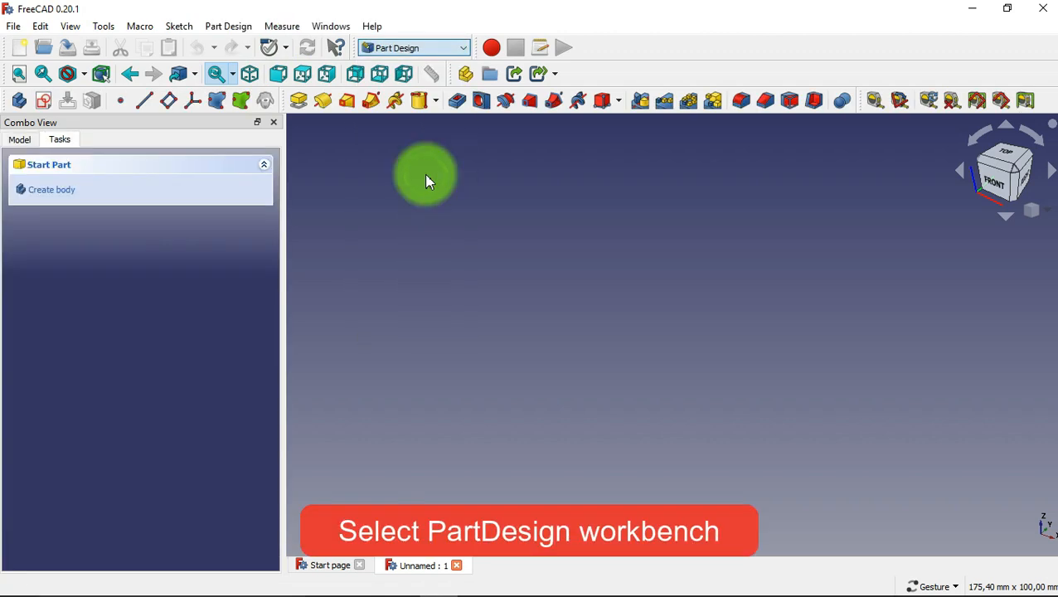
left_click(69, 194)
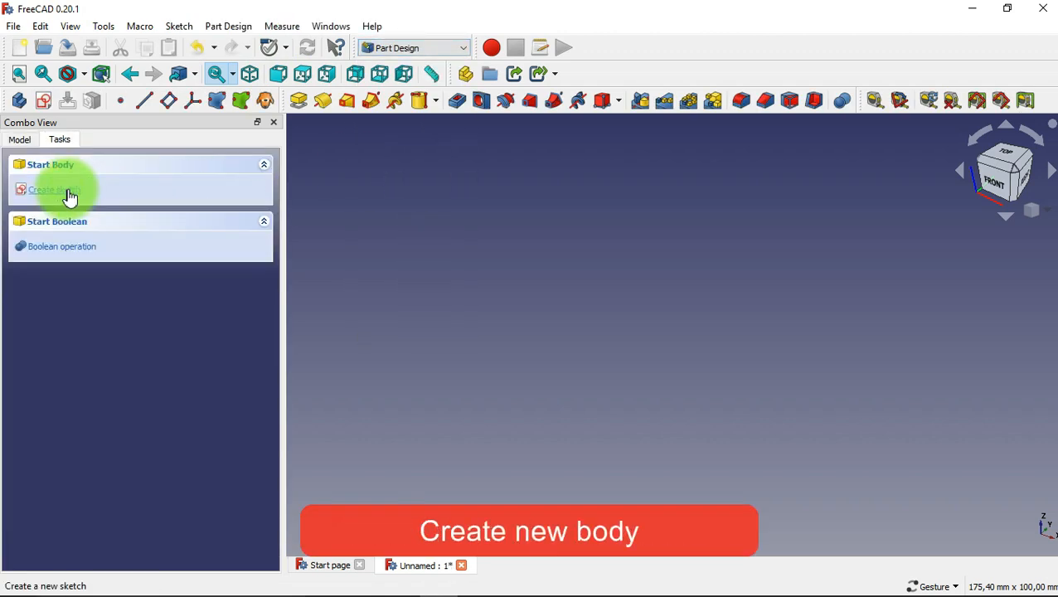
left_click(22, 141)
Add an additive cylinder attached to the XZ plane with a radius of 36 mm and a height of 10 mm.
left_click(436, 101)
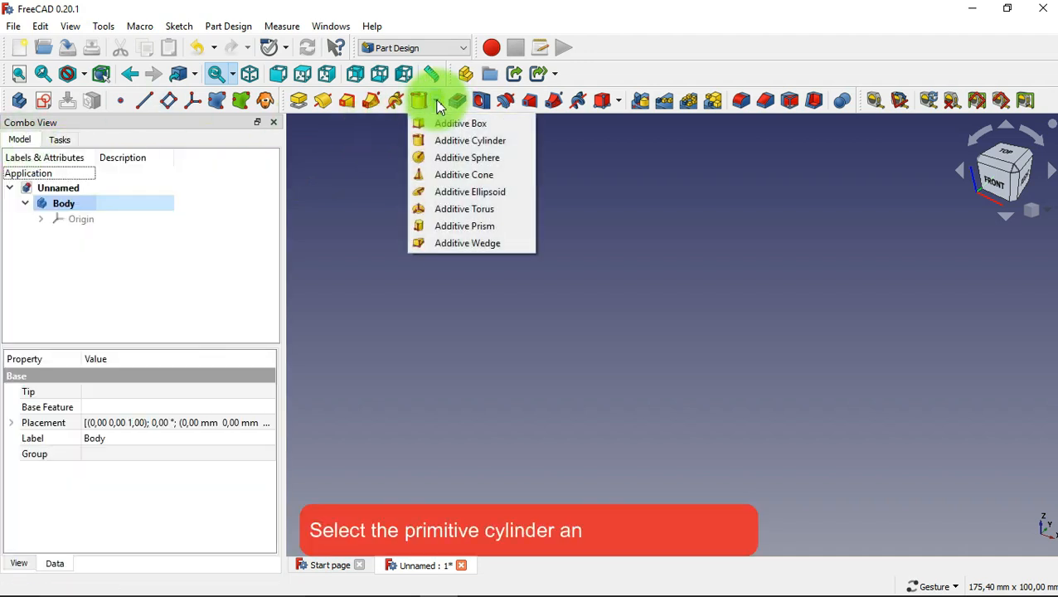
left_click(451, 141)
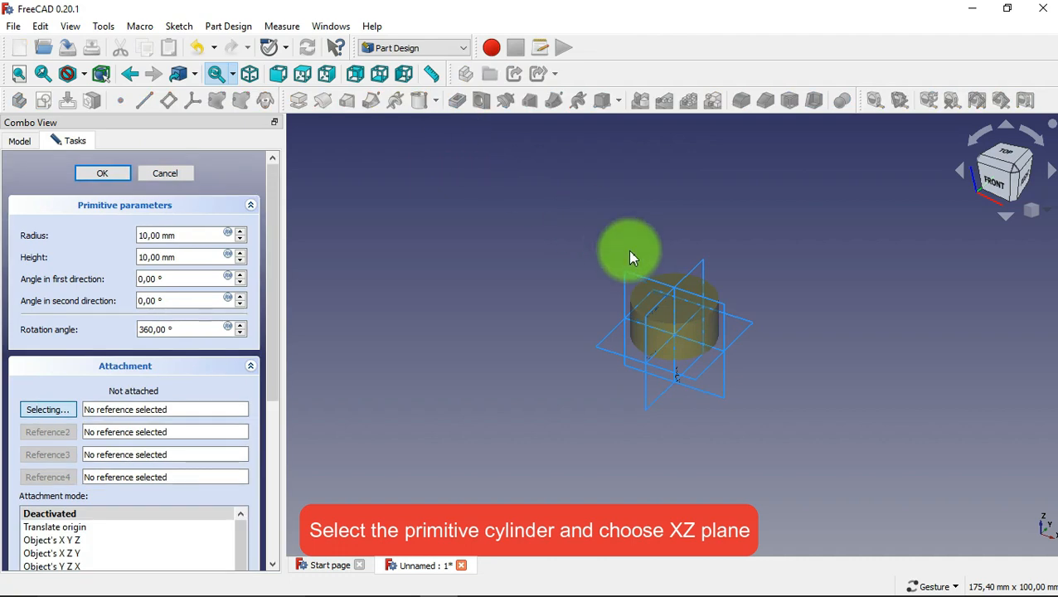
left_click(719, 321)
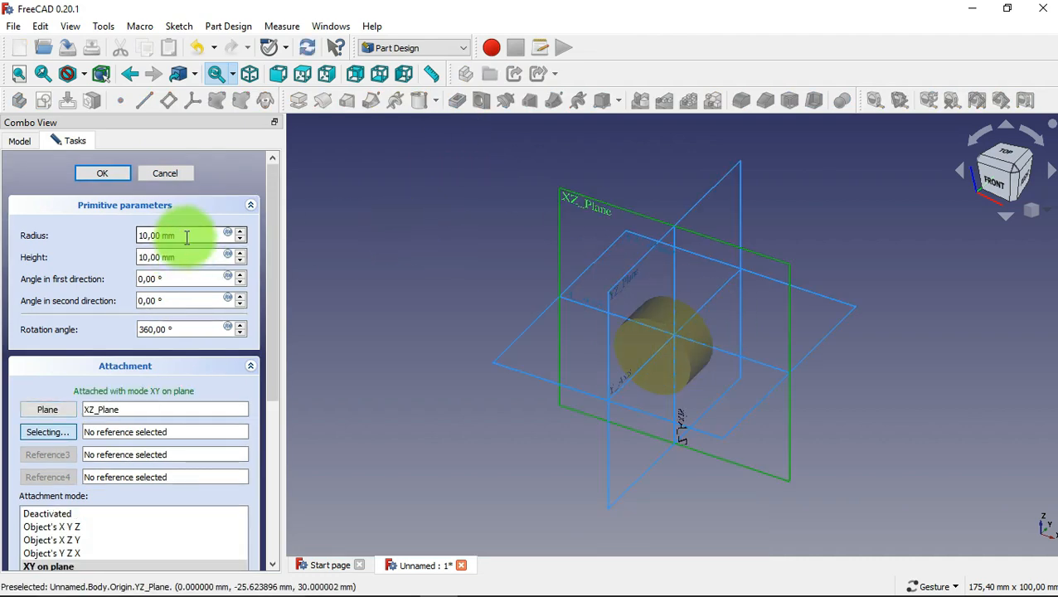
left_click_drag(187, 237, 96, 236)
type("36")
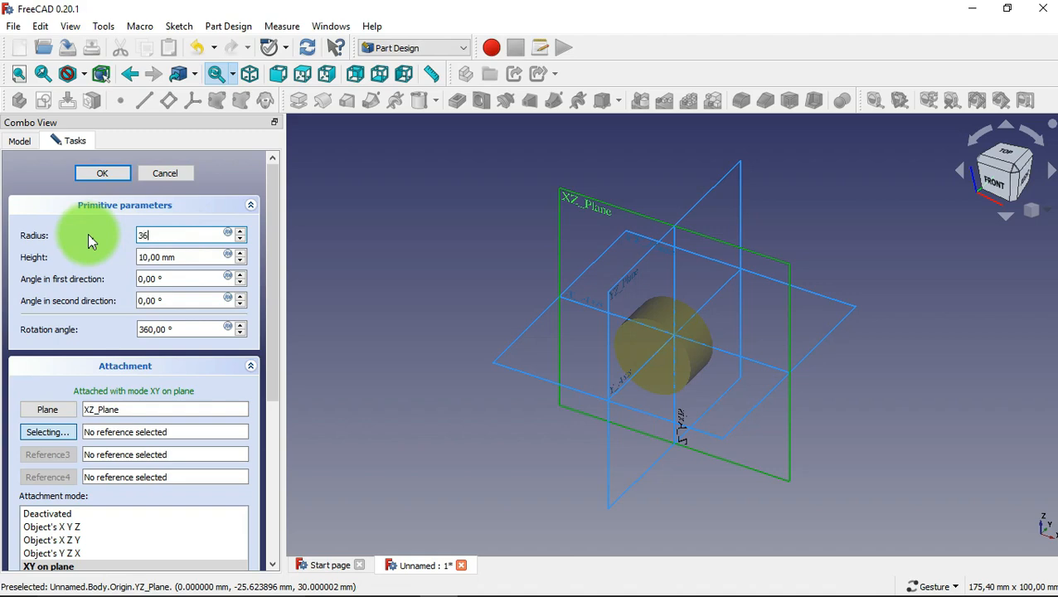
left_click(121, 178)
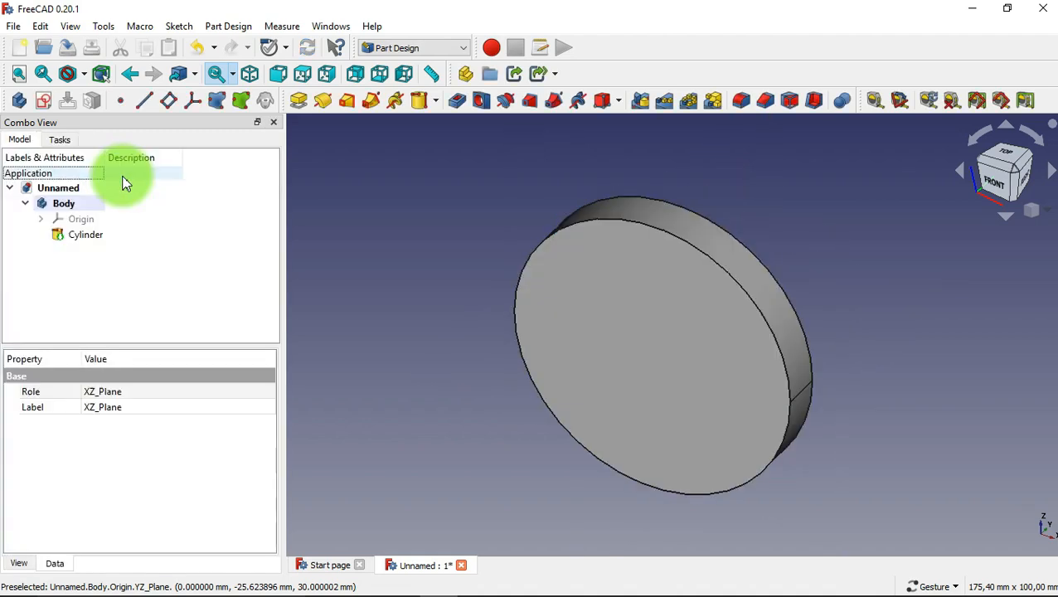
Add an additive cylinder on the disc's front face with a radius of 22 mm and a height of 50 mm.
left_click(417, 101)
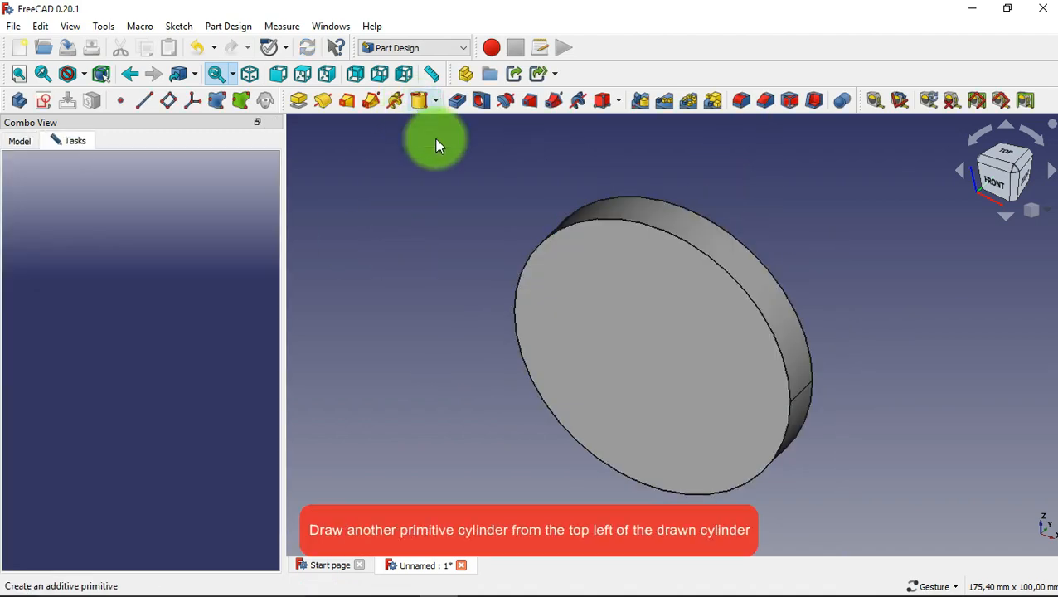
left_click(555, 327)
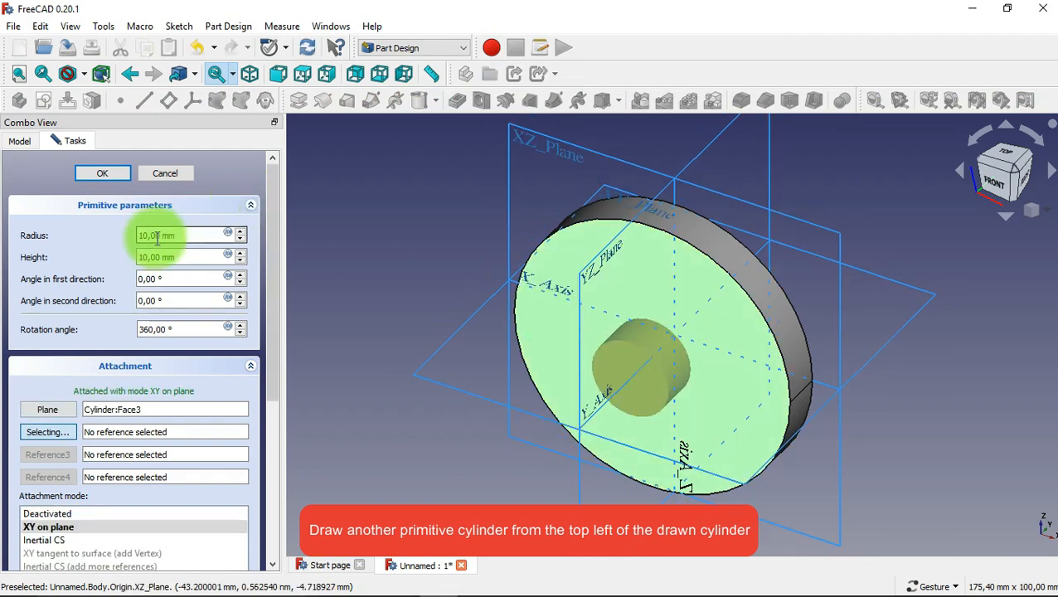
left_click(182, 234)
key("ctrl+a")
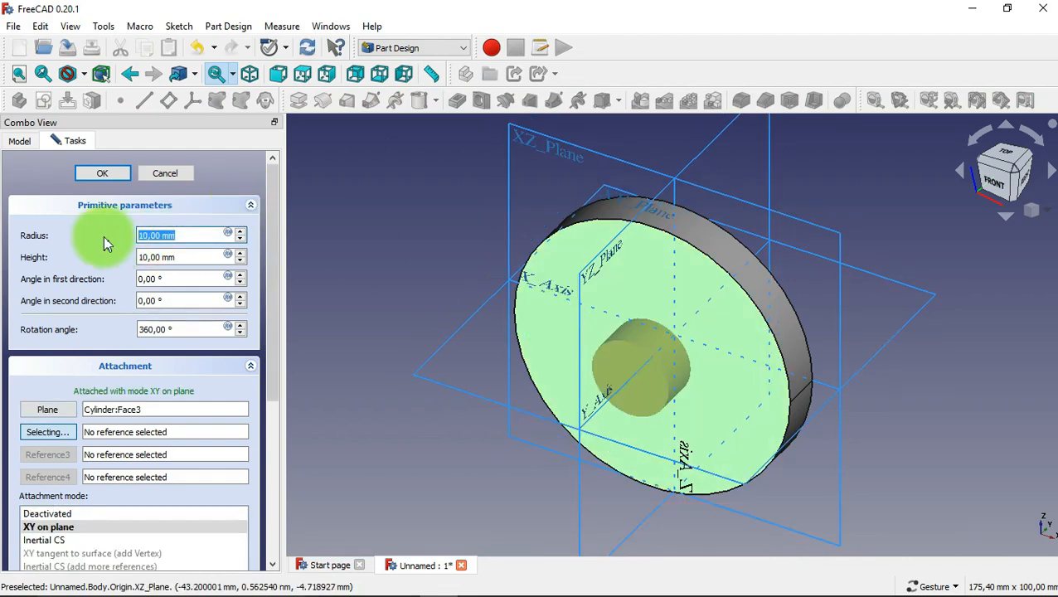
type("22")
key("Tab")
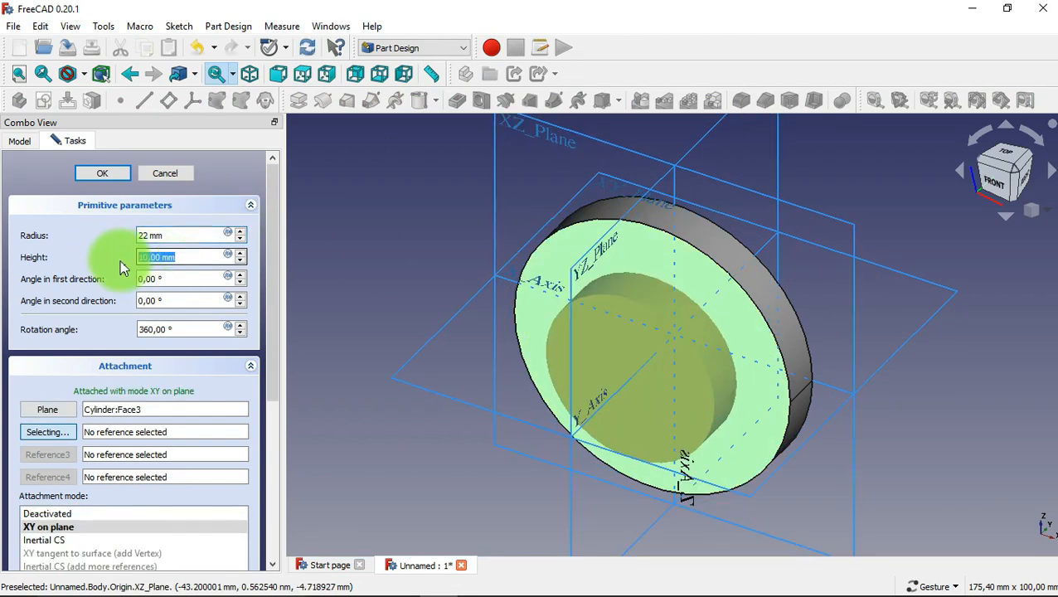
type("50")
left_click(102, 175)
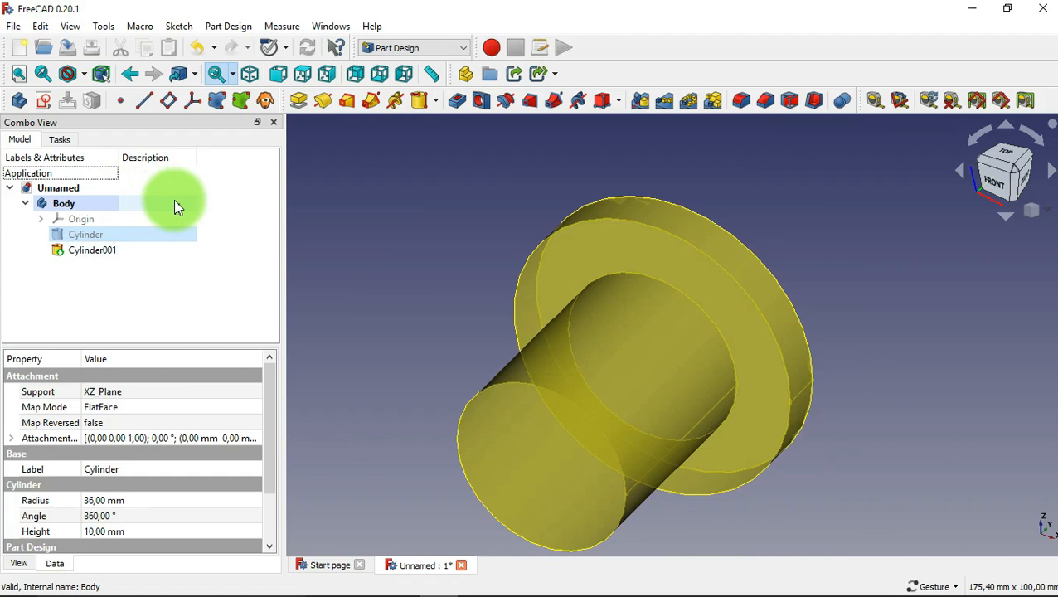
Add an additive cylinder on the end face of the 22 mm radius shaft, with a radius of 18 mm and a height of 30 mm.
left_click(418, 103)
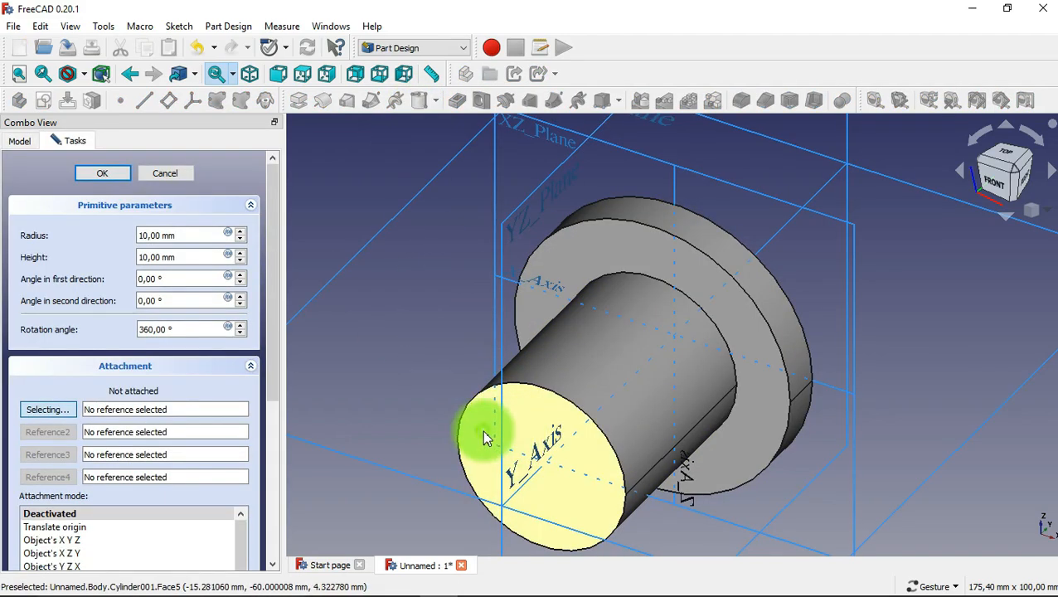
left_click(486, 439)
left_click_drag(182, 237, 116, 232)
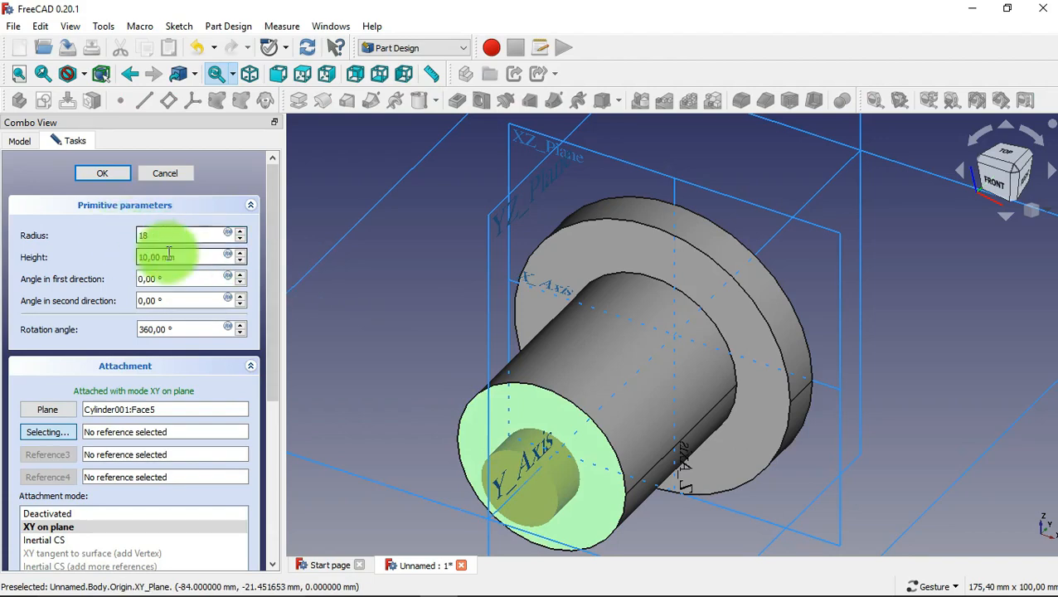
left_click_drag(187, 257, 134, 255)
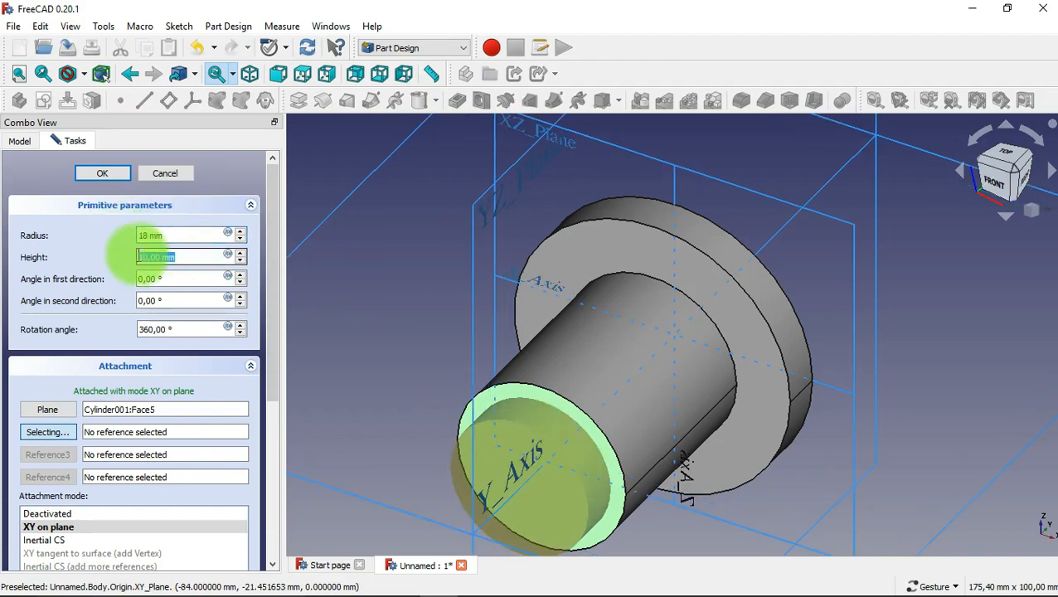
type("30")
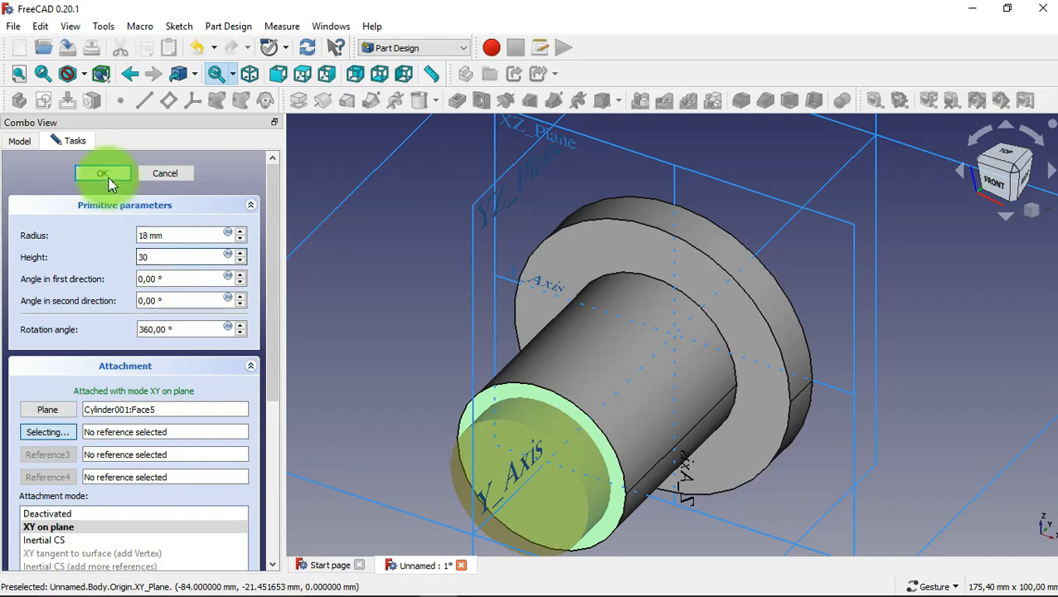
left_click(113, 177)
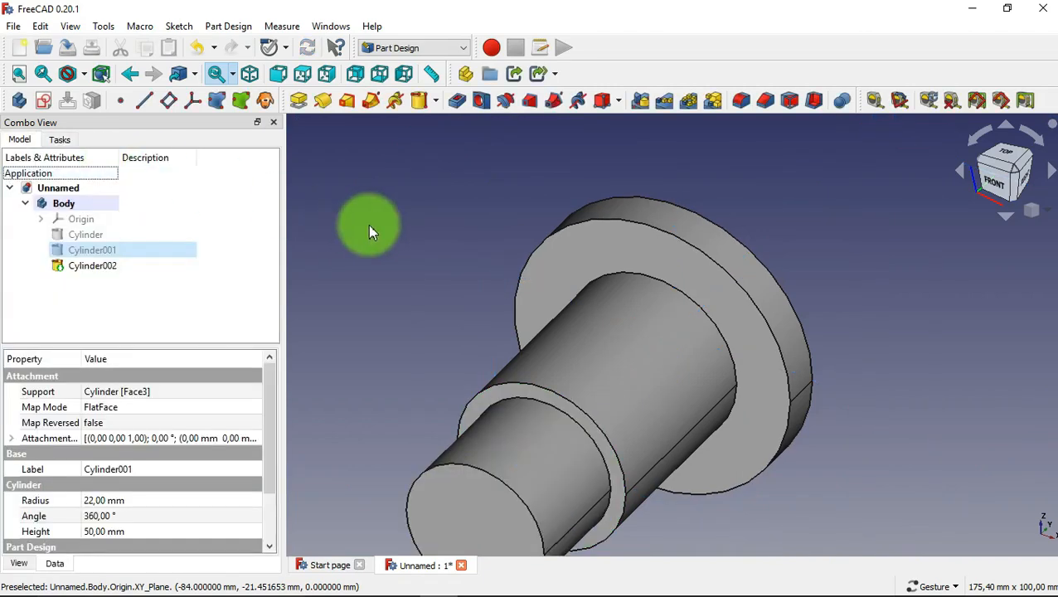
Create a hole in the flange's rear face with a diameter of 24 mm and a depth of 50 mm.
scroll(369, 224, "down", 2)
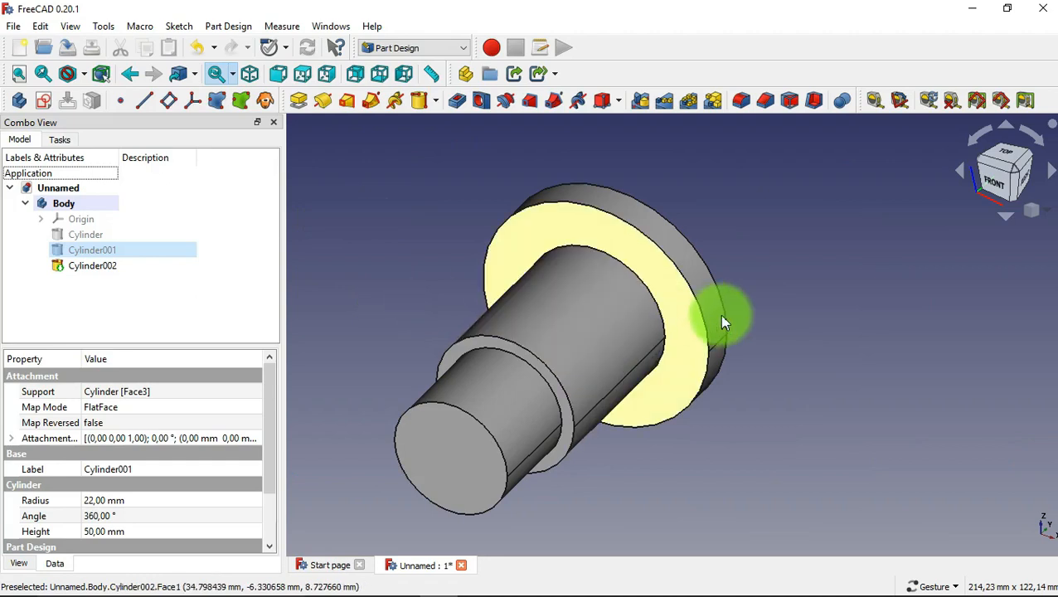
left_click_drag(804, 285, 643, 420)
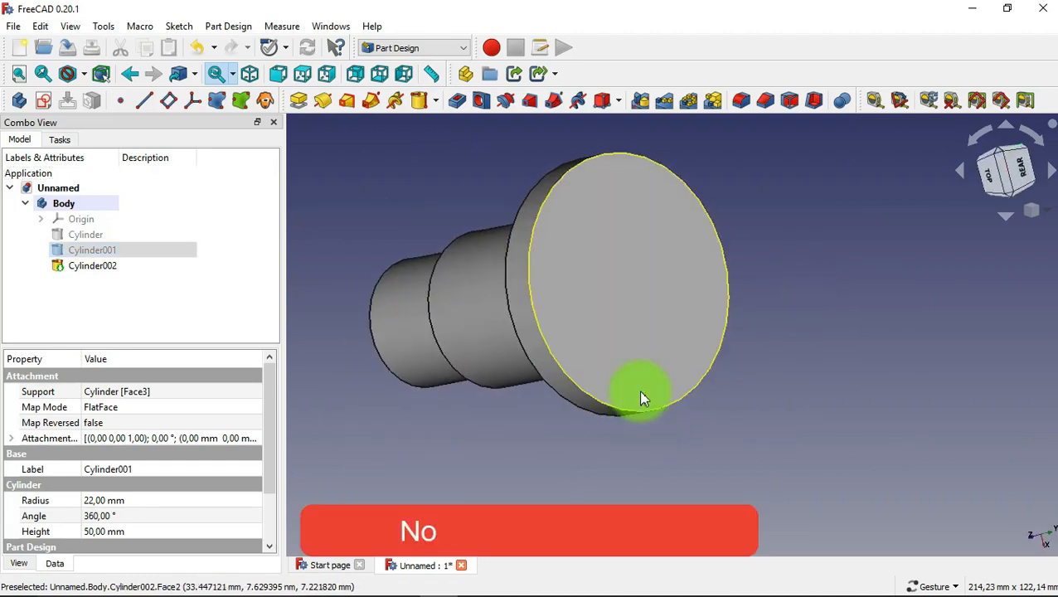
left_click(626, 332)
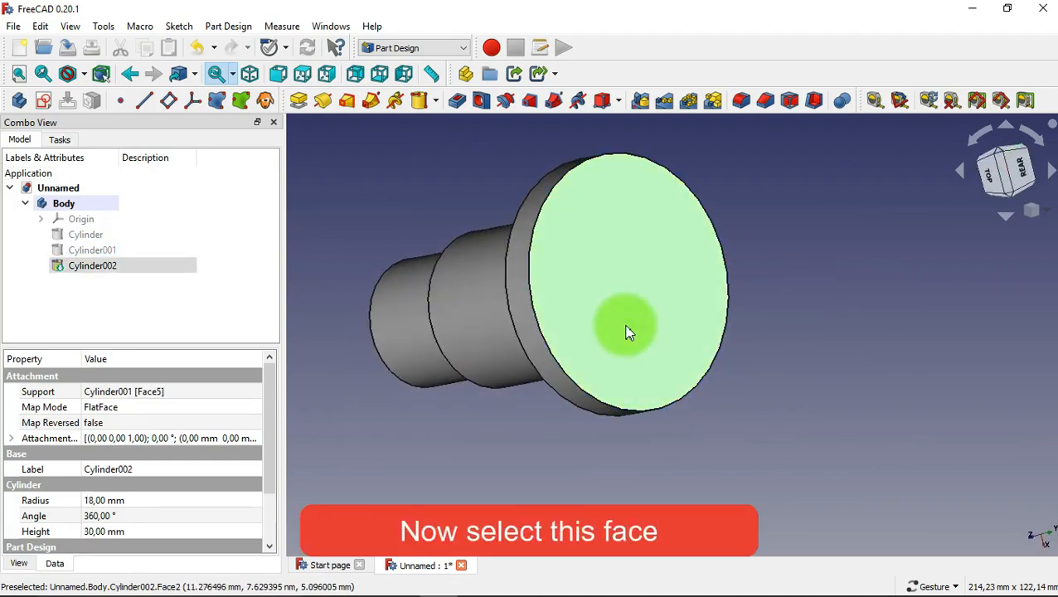
left_click(479, 101)
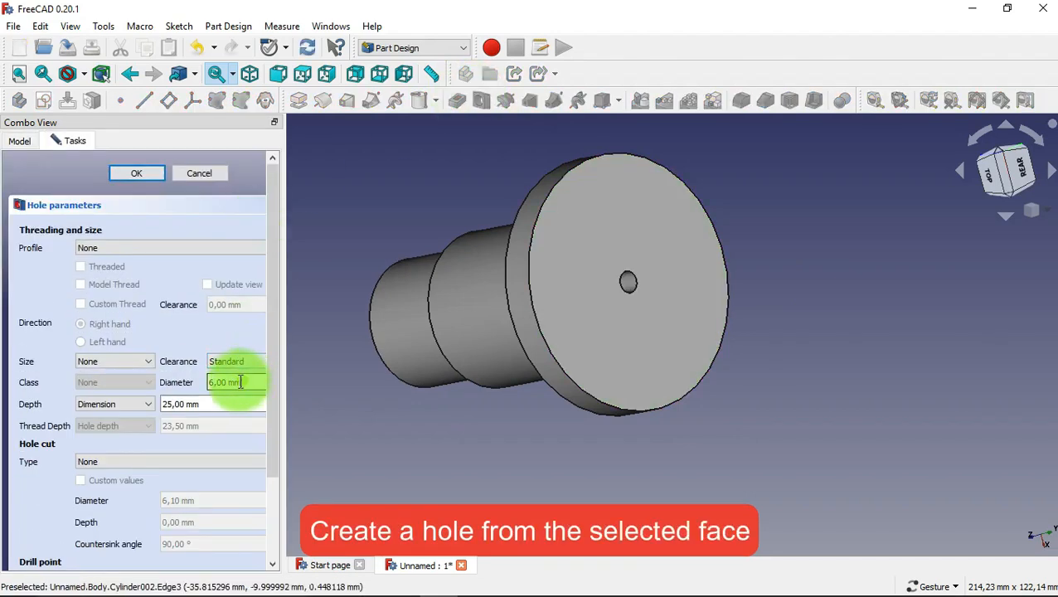
left_click_drag(240, 381, 163, 403)
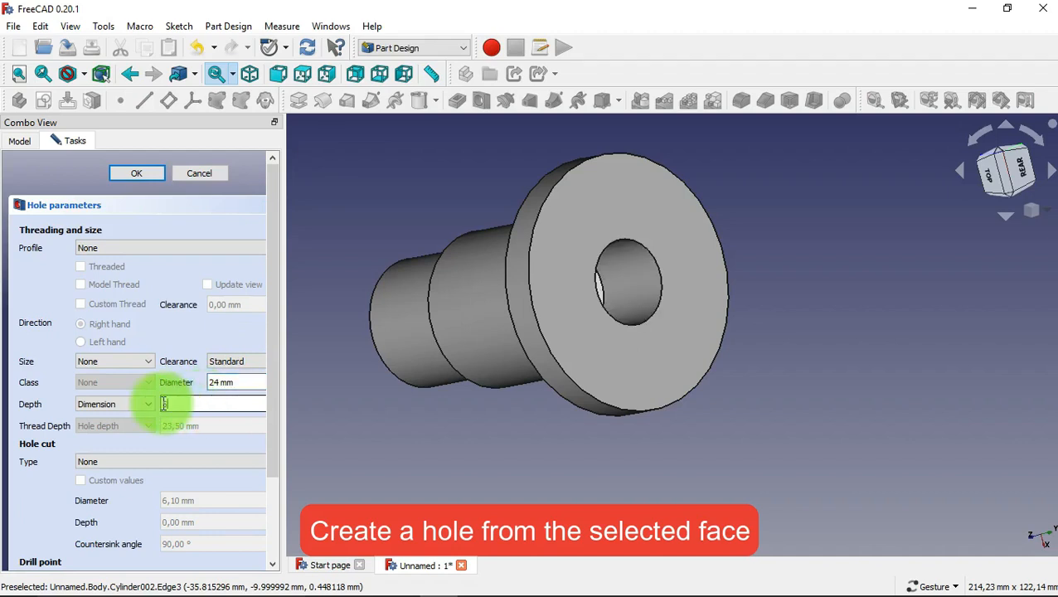
type("20")
left_click(139, 173)
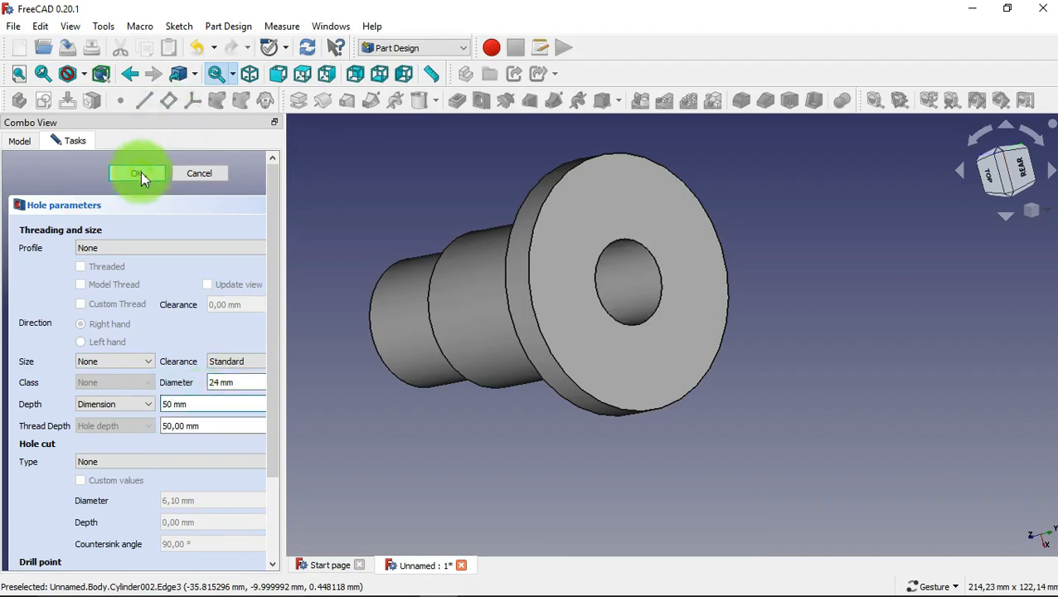
Create a 16 mm diameter hole in the end face of the smallest cylinder, running through to the larger bore.
left_click_drag(384, 443, 682, 361)
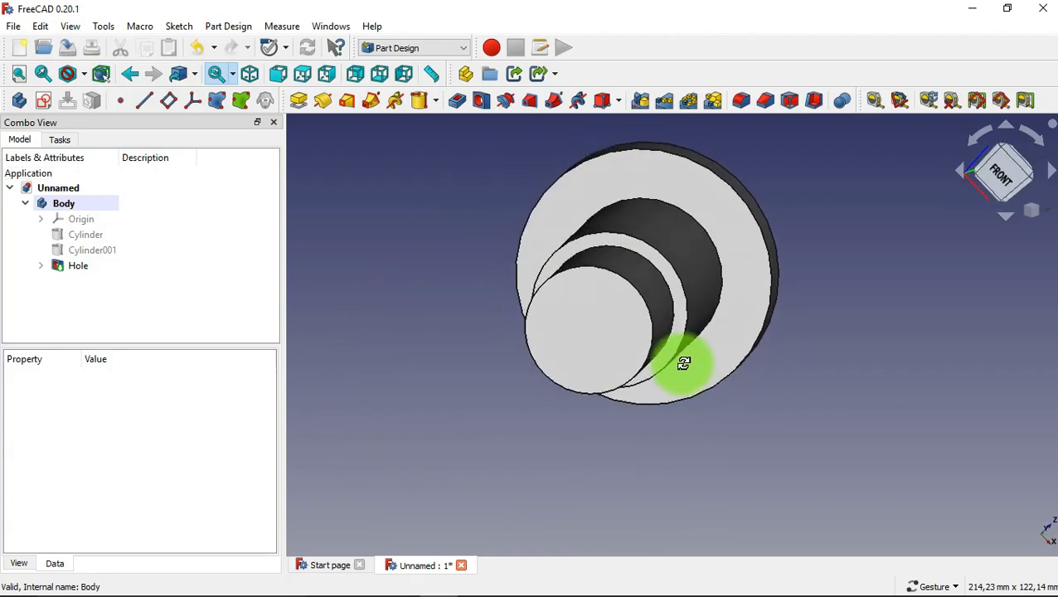
left_click(572, 324)
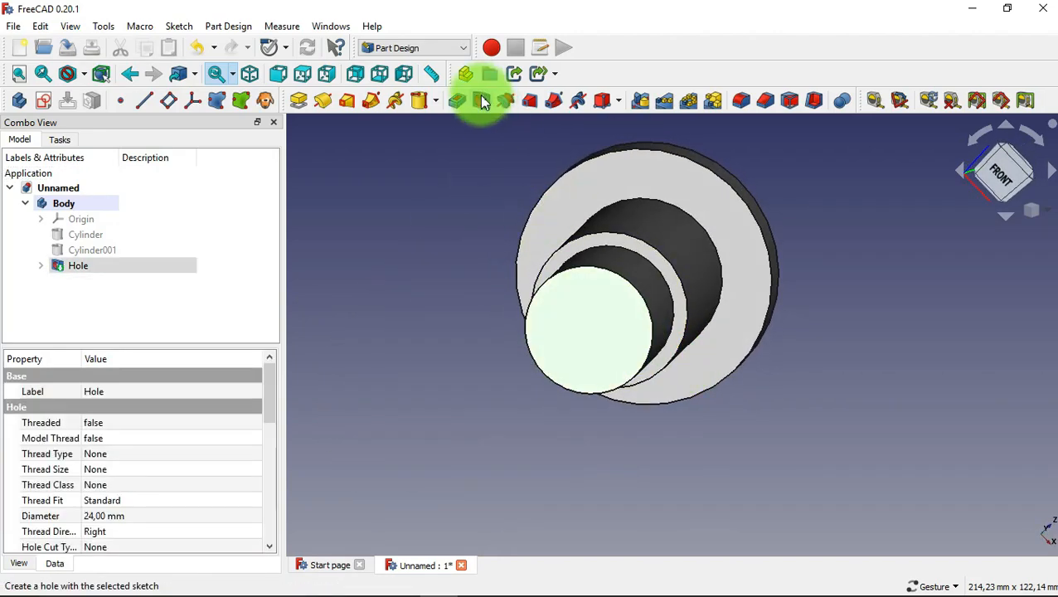
left_click(481, 99)
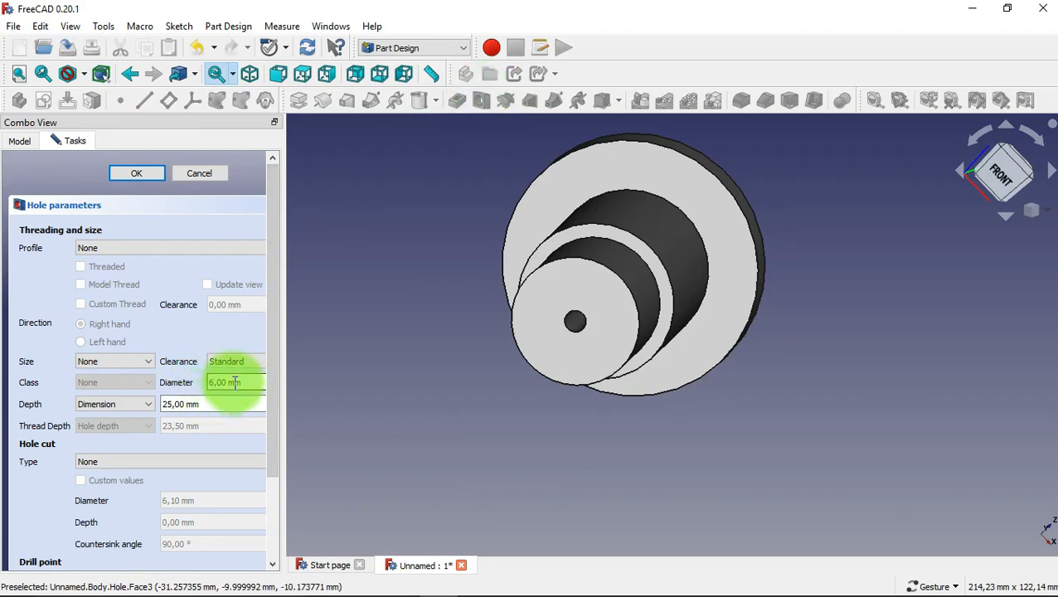
left_click_drag(245, 383, 198, 380)
type("16")
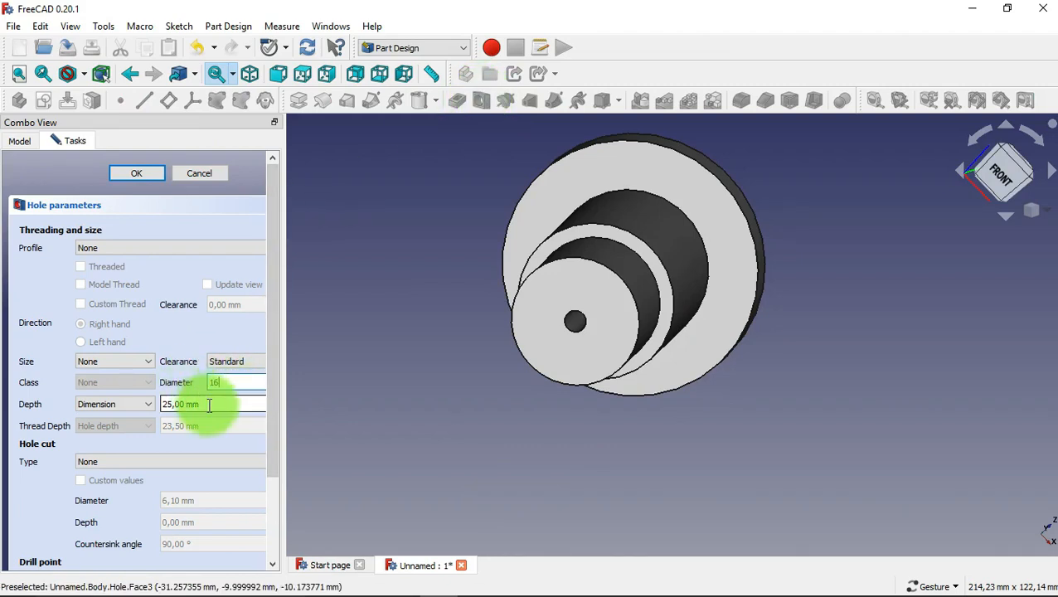
left_click_drag(208, 404, 165, 404)
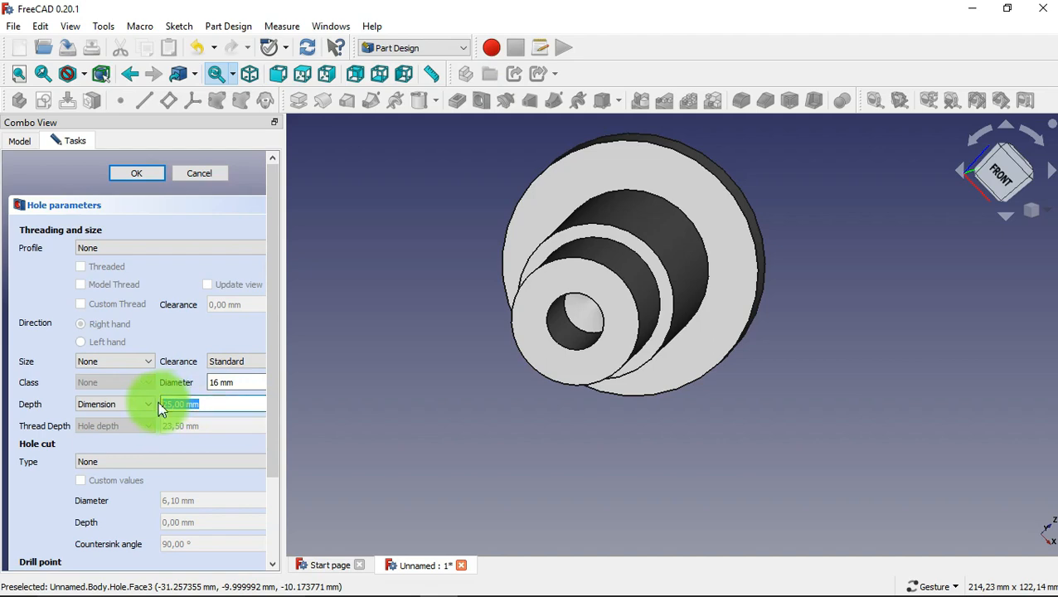
left_click(137, 174)
Start a sketch on the flange's front face and draw a circle about 11.6 mm in diameter on the vertical axis, about 29 mm above the origin.
mouse_move(413, 406)
left_mouse_down()
mouse_move(484, 359)
mouse_move(423, 420)
left_mouse_up()
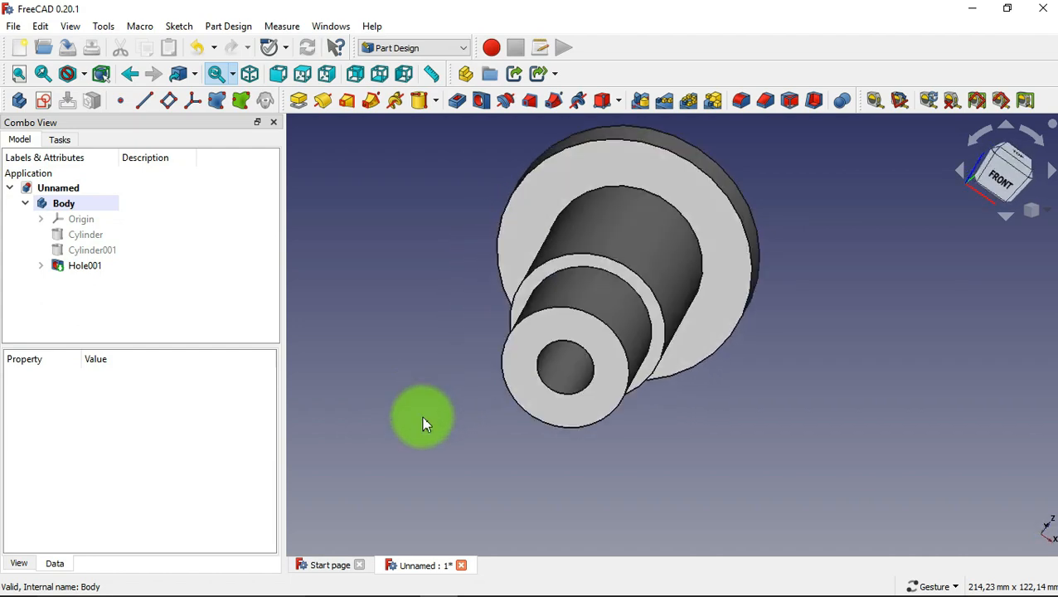
left_click(695, 189)
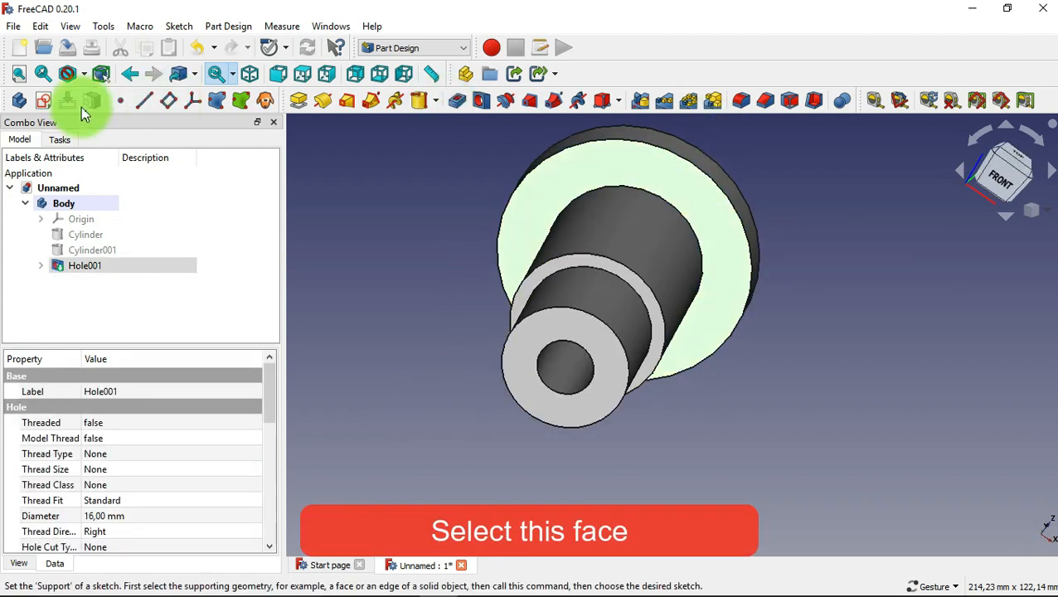
left_click(45, 101)
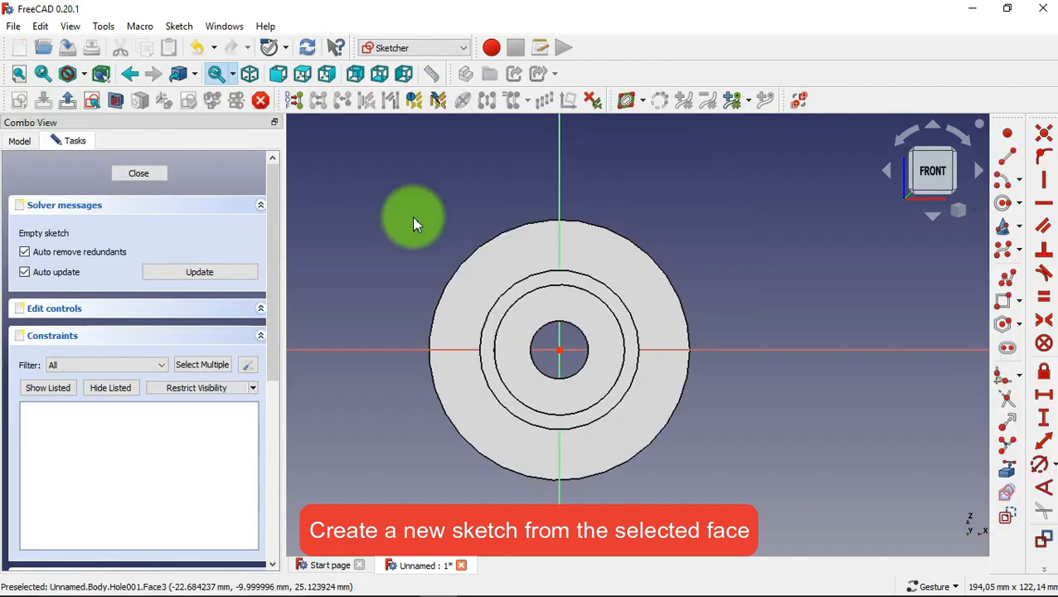
left_click(1001, 211)
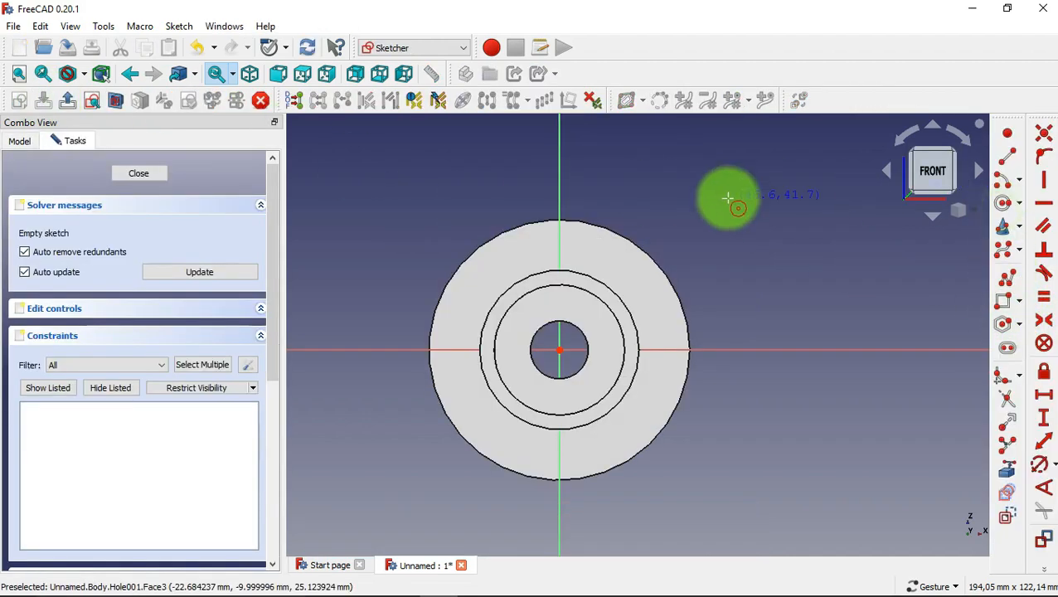
left_click(560, 241)
left_click(580, 247)
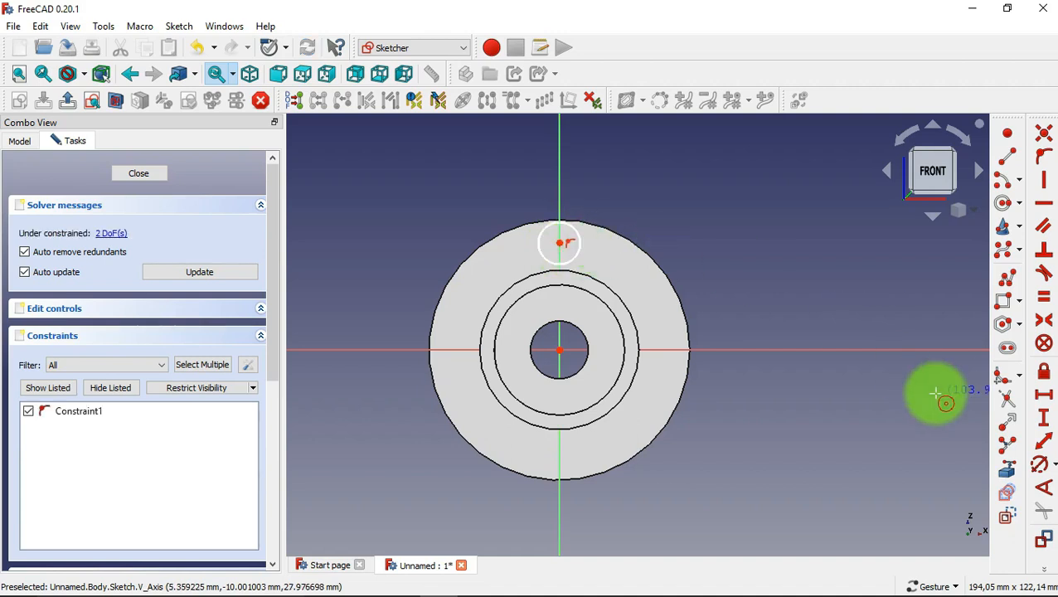
Constrain the small circle's diameter to 9 mm and place the dimension label outside the flange outline.
left_click(1044, 466)
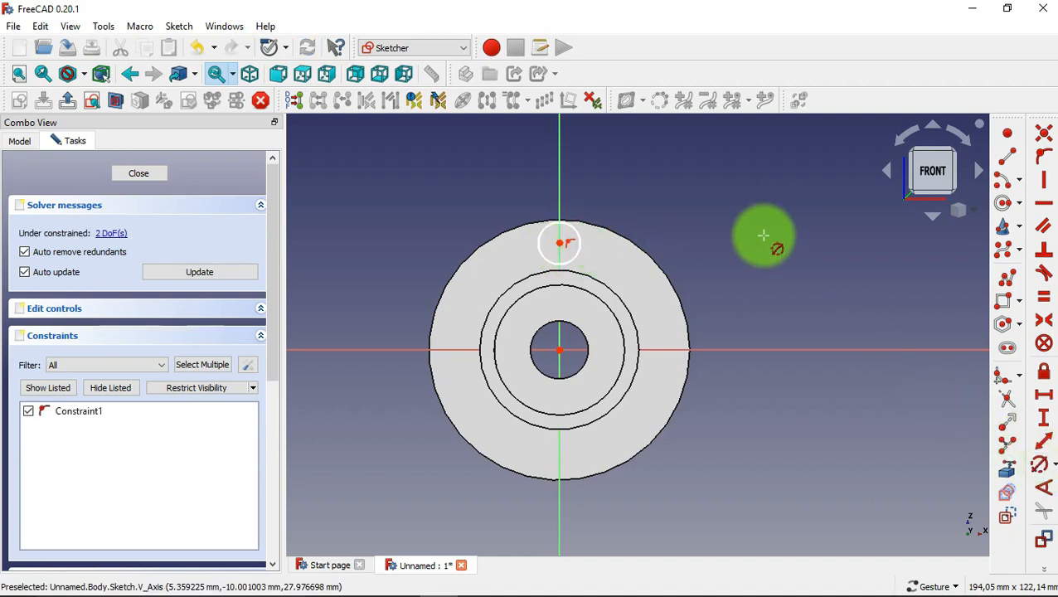
left_click(573, 242)
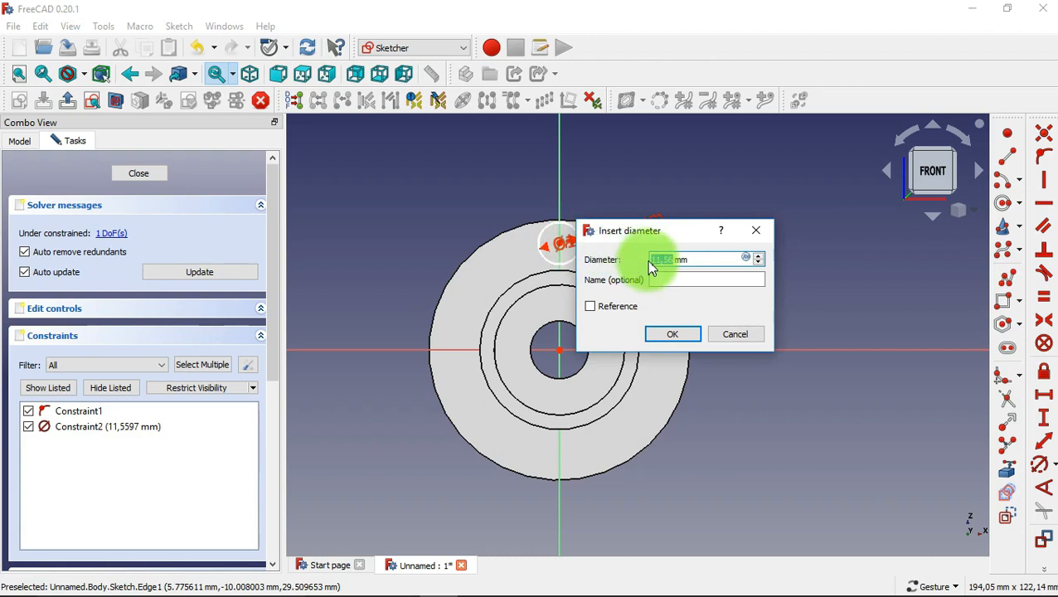
type("9")
left_click(678, 333)
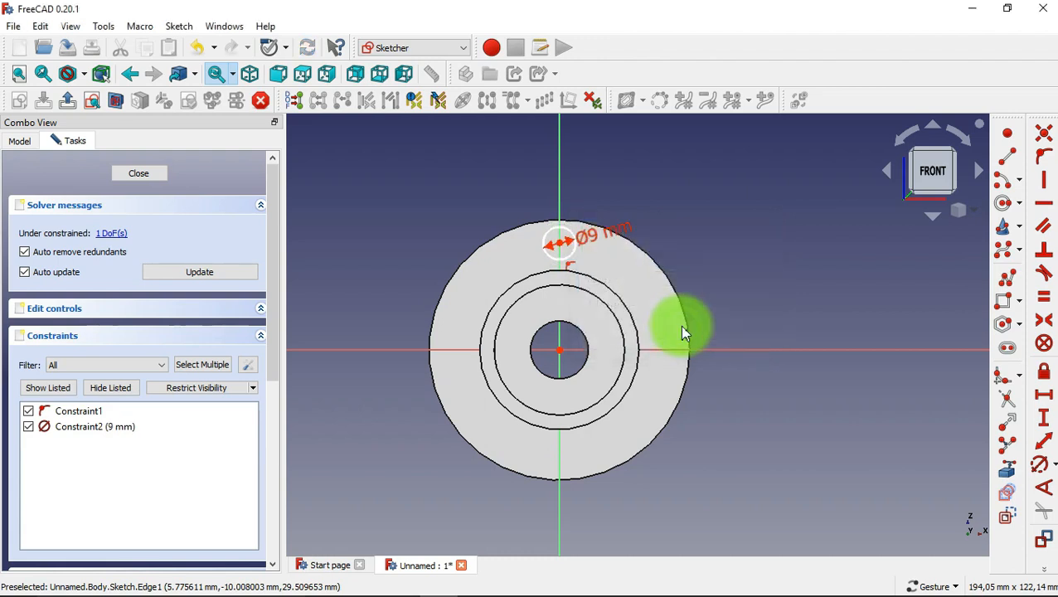
left_click_drag(618, 236, 718, 188)
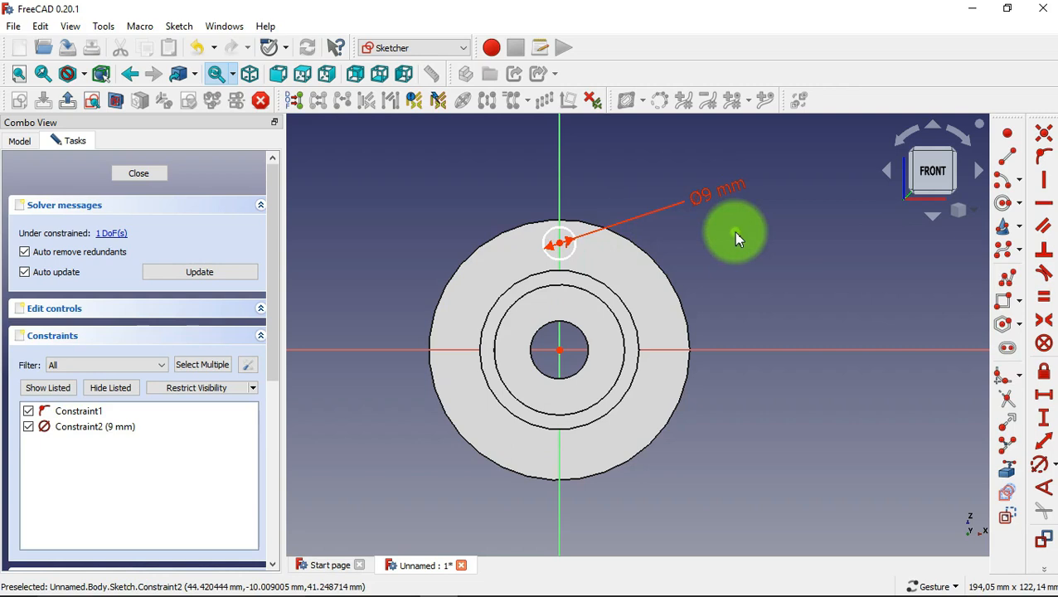
Constrain the vertical distance between the circle's centre and the origin to 29 mm and close the sketch.
left_click(1044, 417)
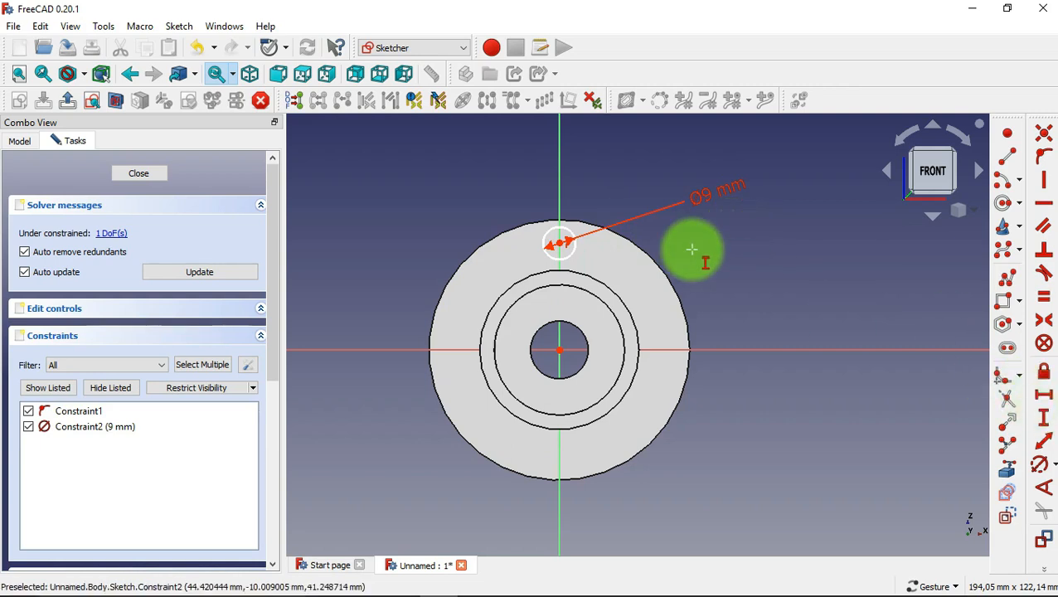
left_click(560, 242)
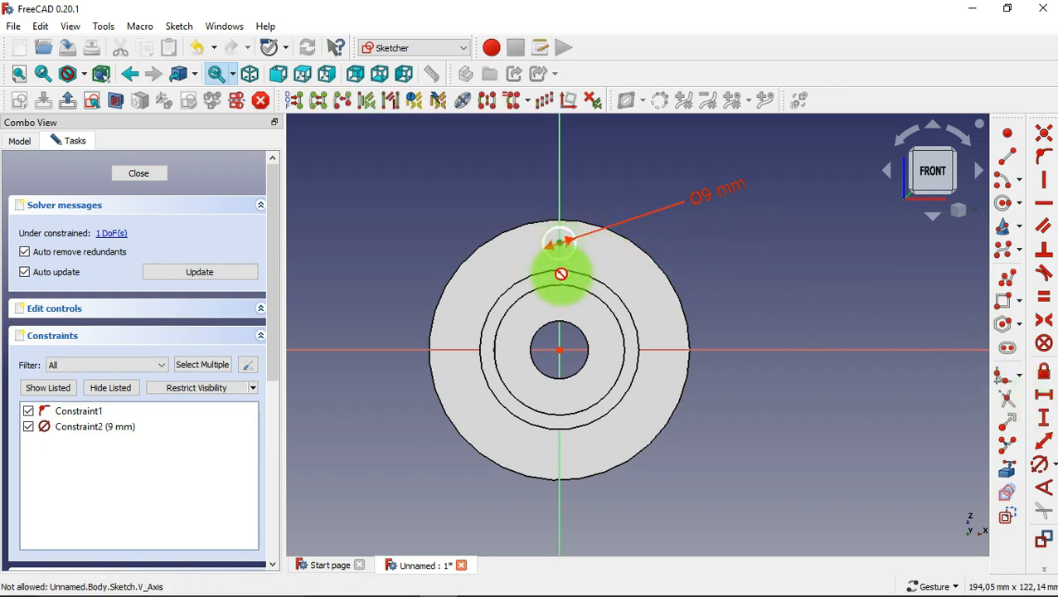
left_click(560, 350)
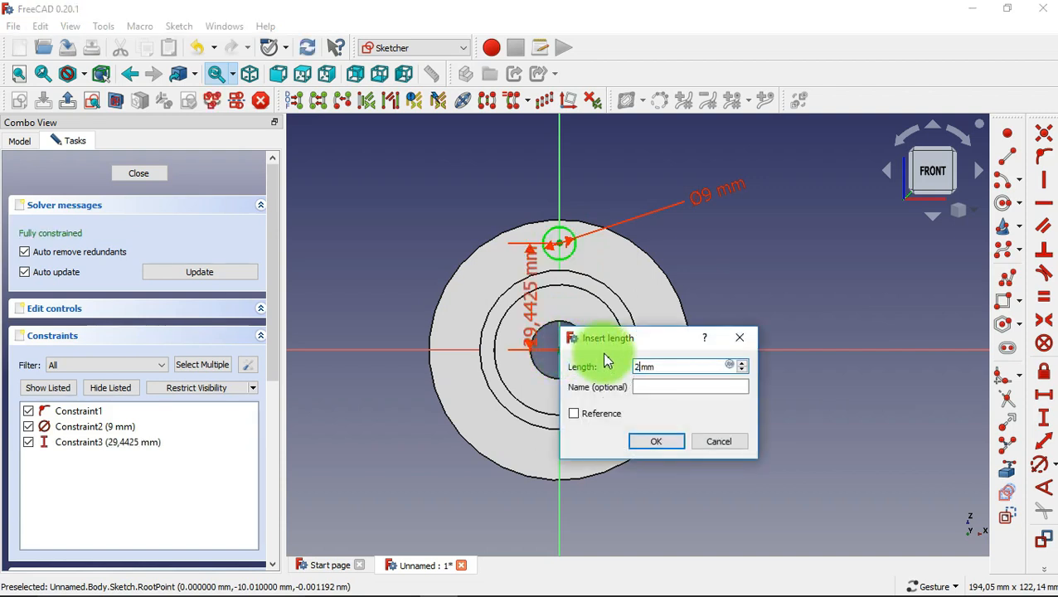
type("29")
left_click(654, 442)
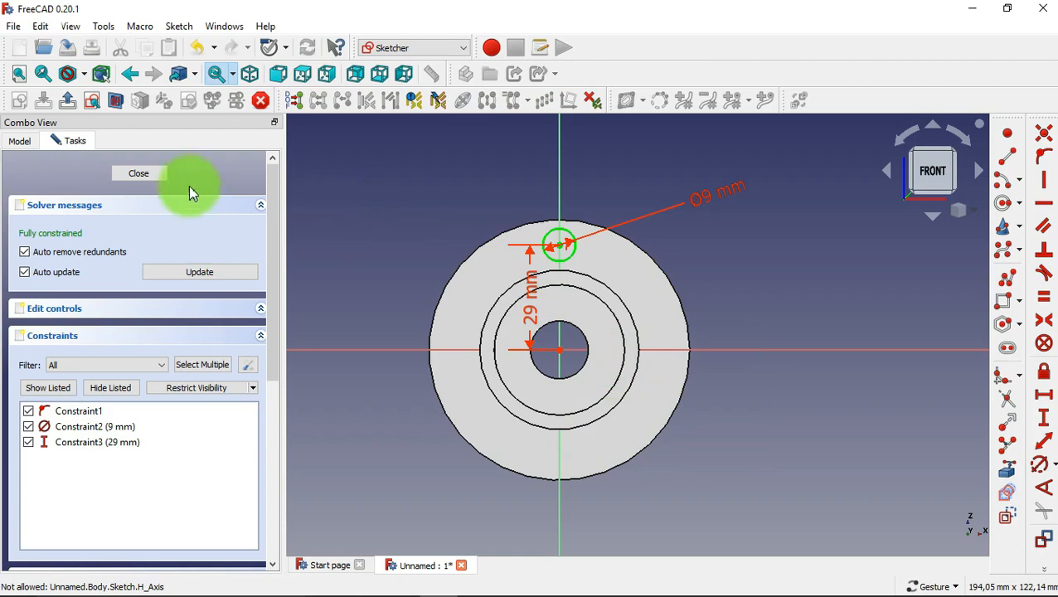
left_click(157, 174)
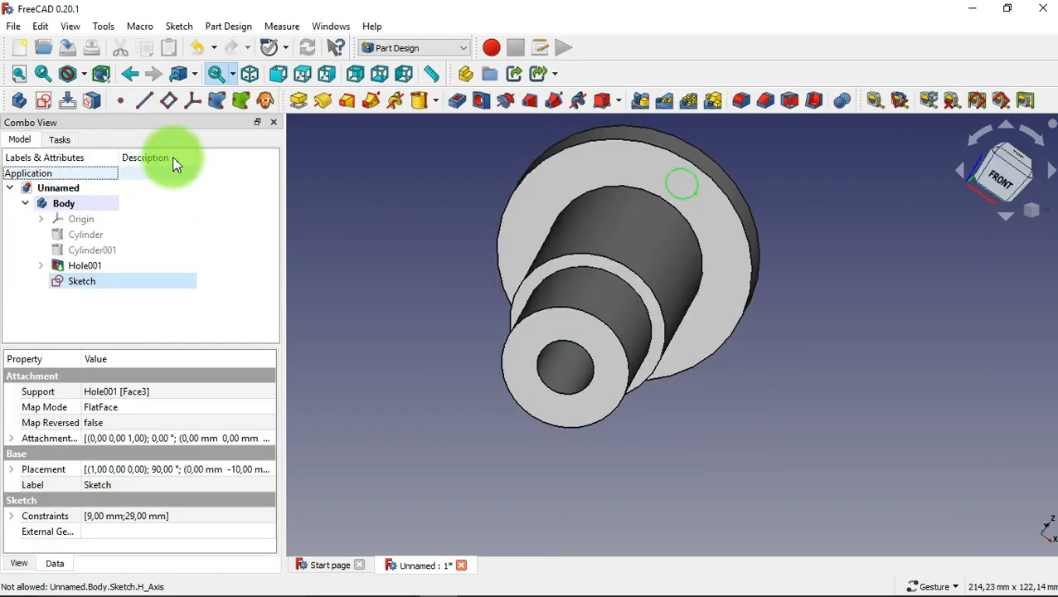
Pocket the circle sketch through the flange with a length of 10 mm.
left_click(456, 100)
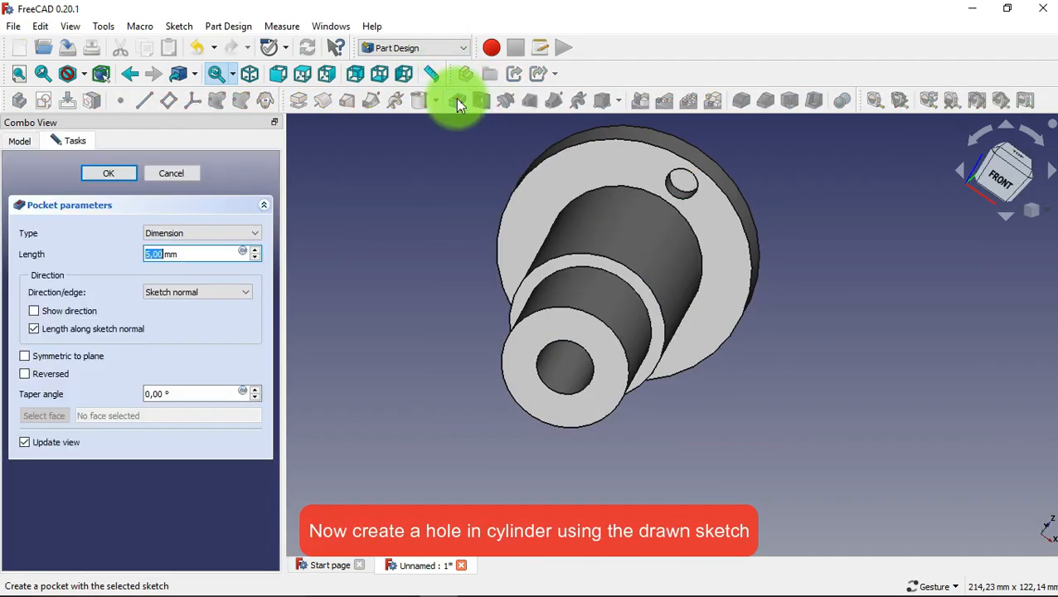
left_click_drag(215, 255, 140, 272)
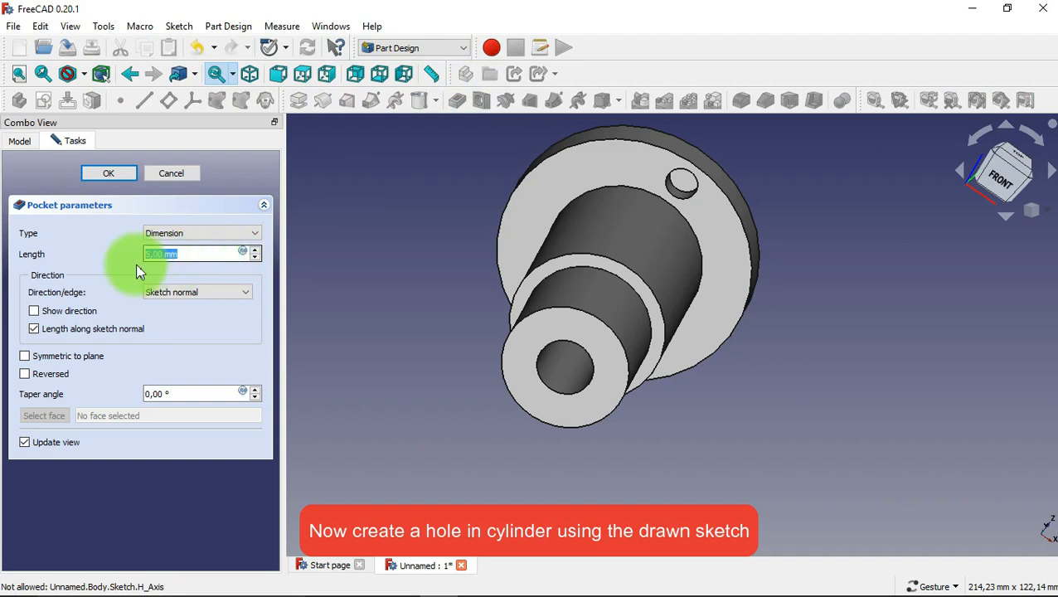
left_click(112, 171)
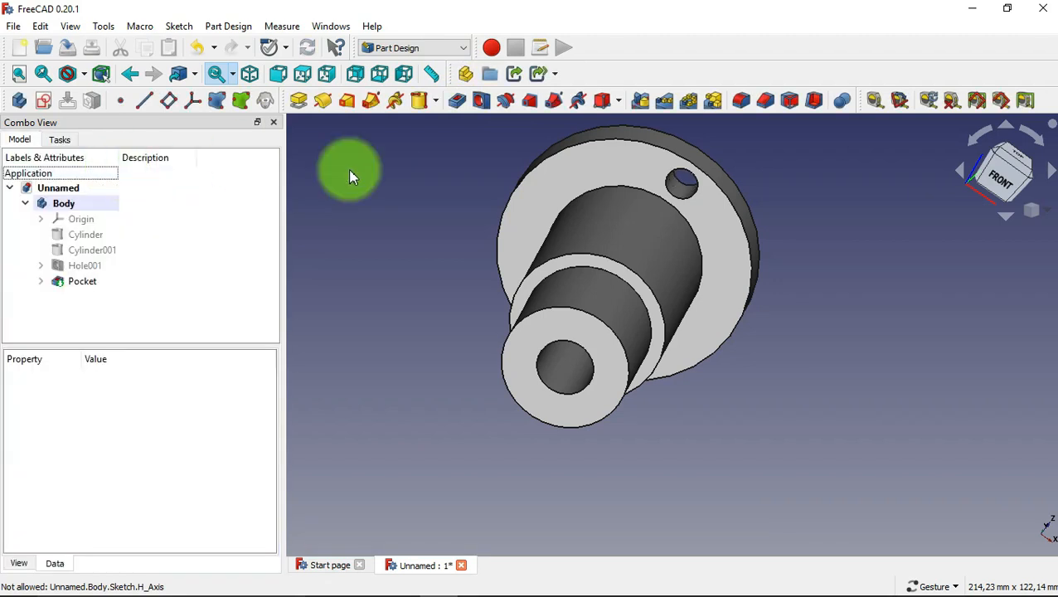
Create a polar pattern of the flange's small hole with 6 occurrences over 360° about the normal sketch axis.
left_click(685, 184)
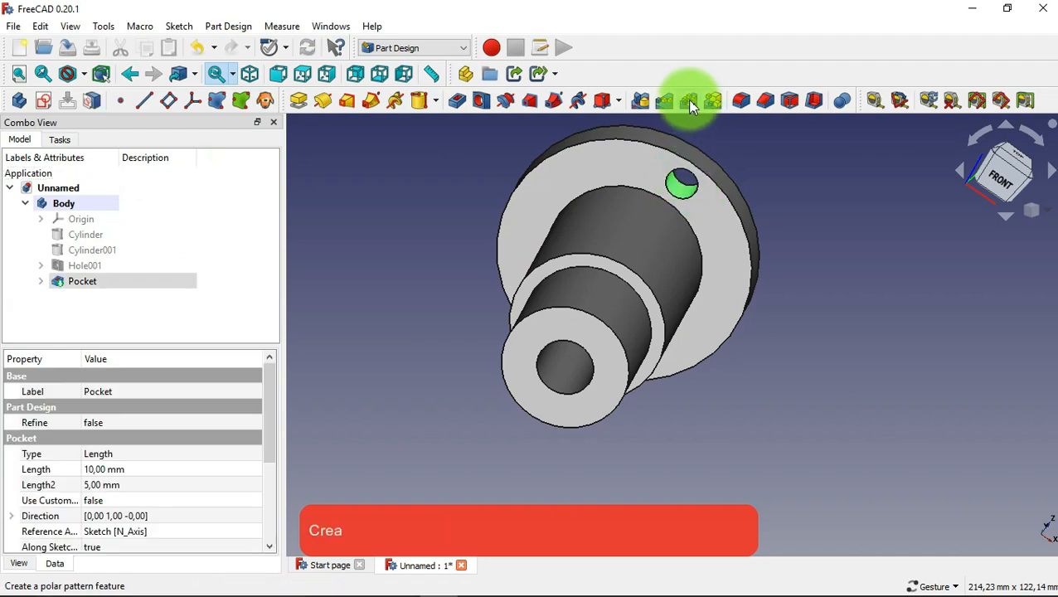
left_click(690, 105)
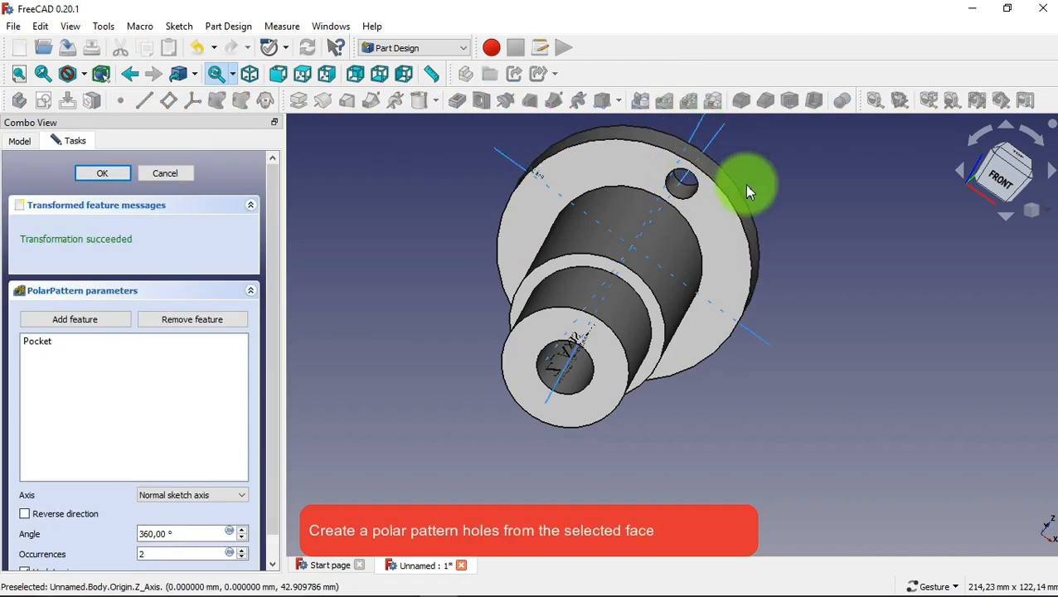
left_click_drag(746, 184, 766, 274)
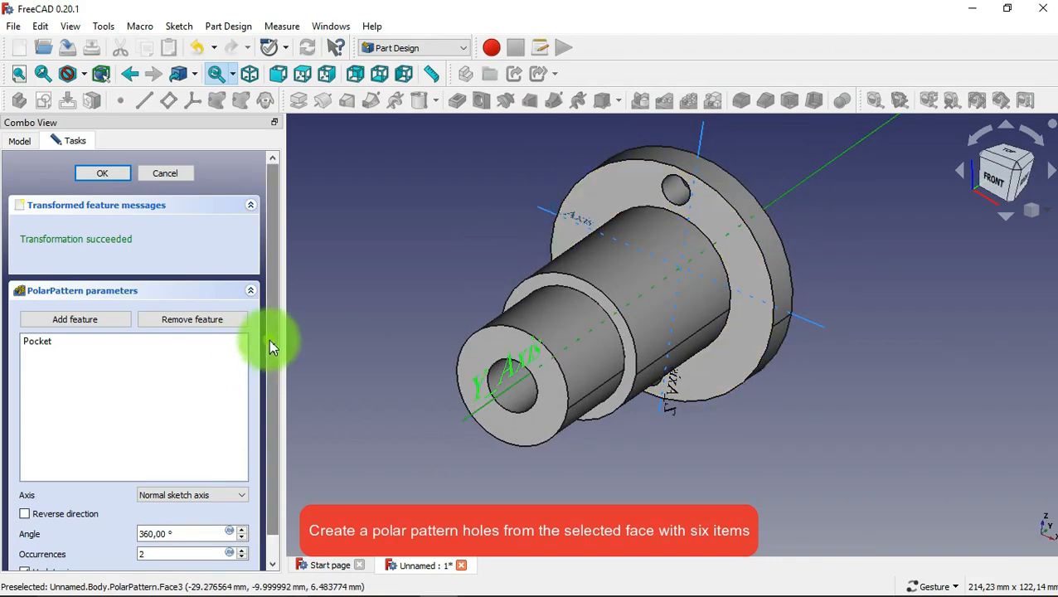
scroll(269, 339, "down", 1)
left_click(167, 531)
left_click_drag(168, 532, 137, 533)
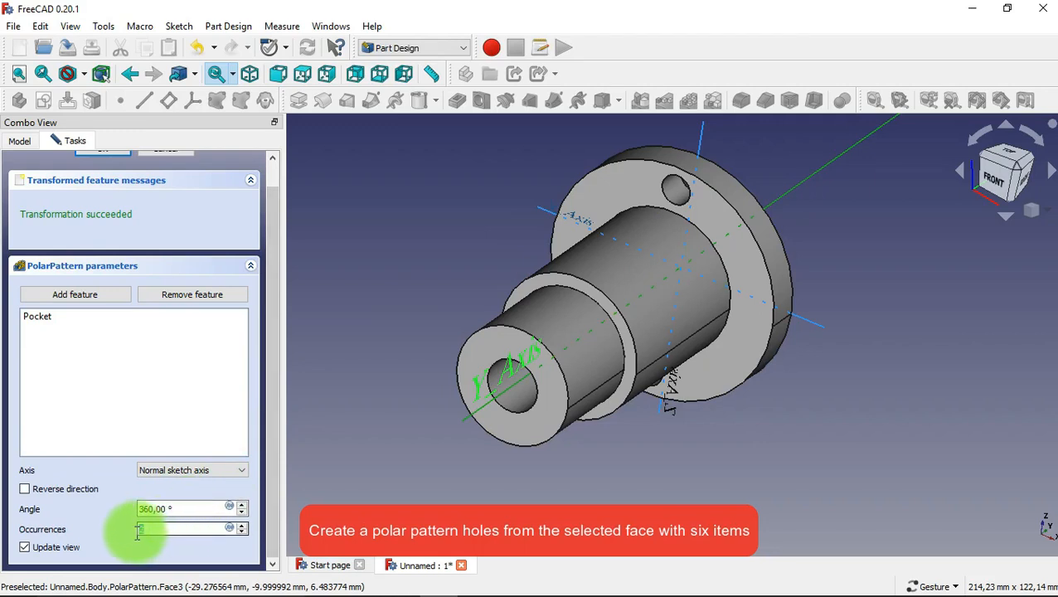
type("6")
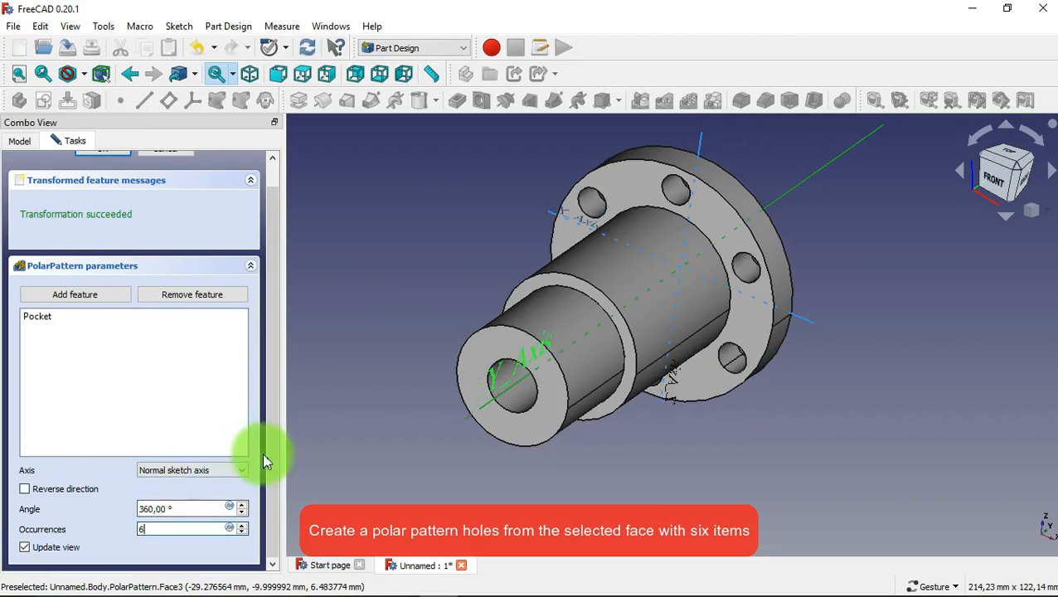
left_click_drag(268, 454, 277, 322)
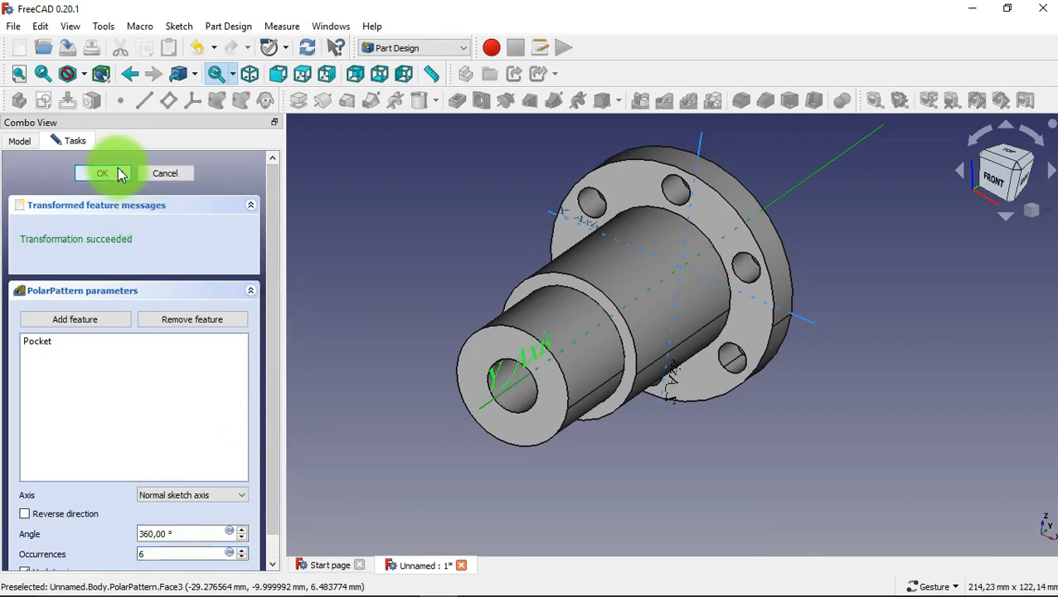
left_click(102, 173)
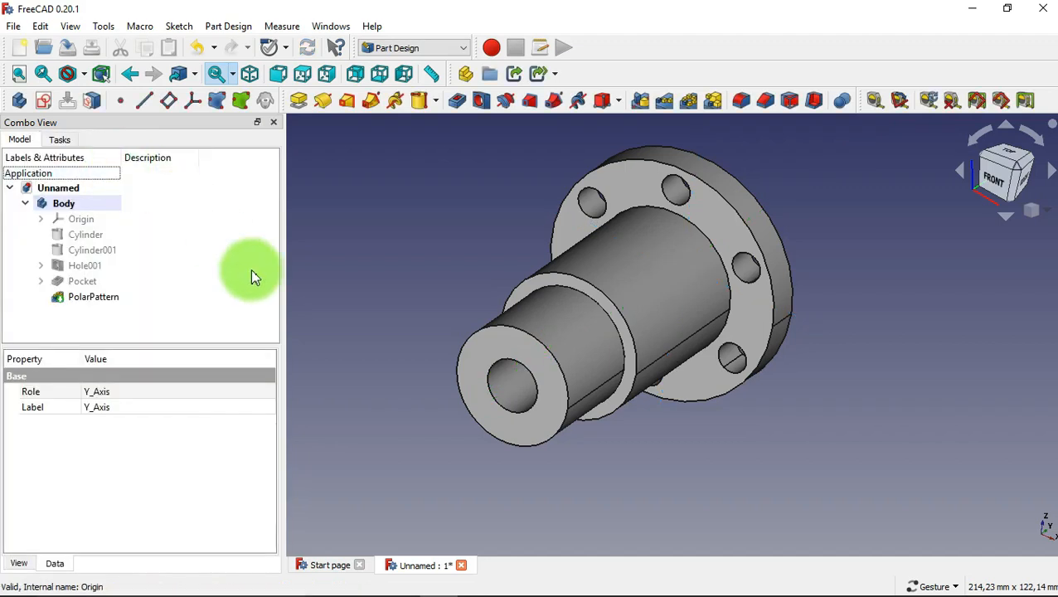
Start a sketch on the end face of the smallest cylinder and hide the polar-patterned solid.
left_click(493, 356)
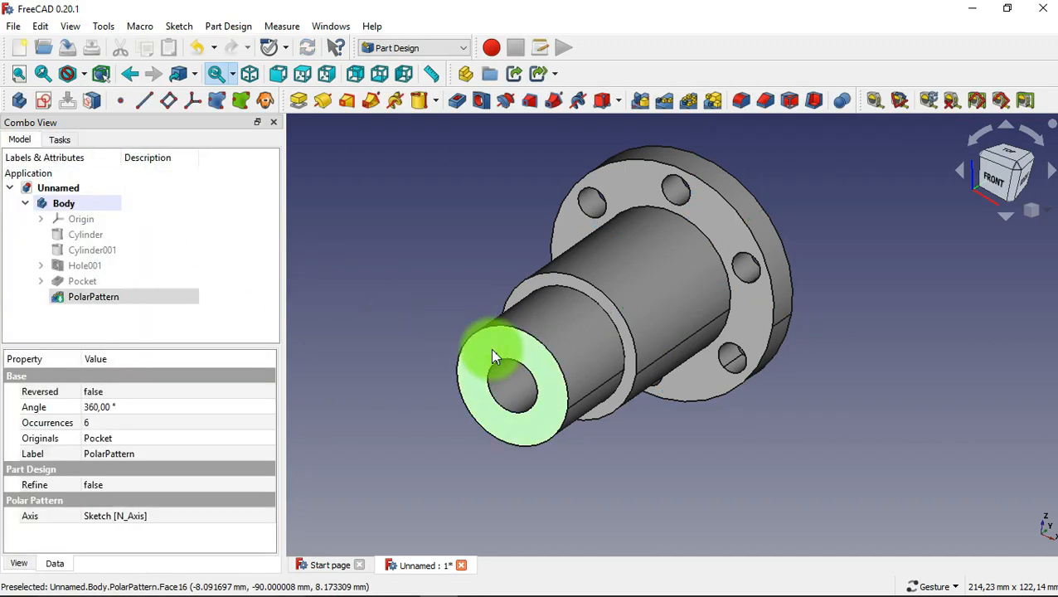
left_click(43, 101)
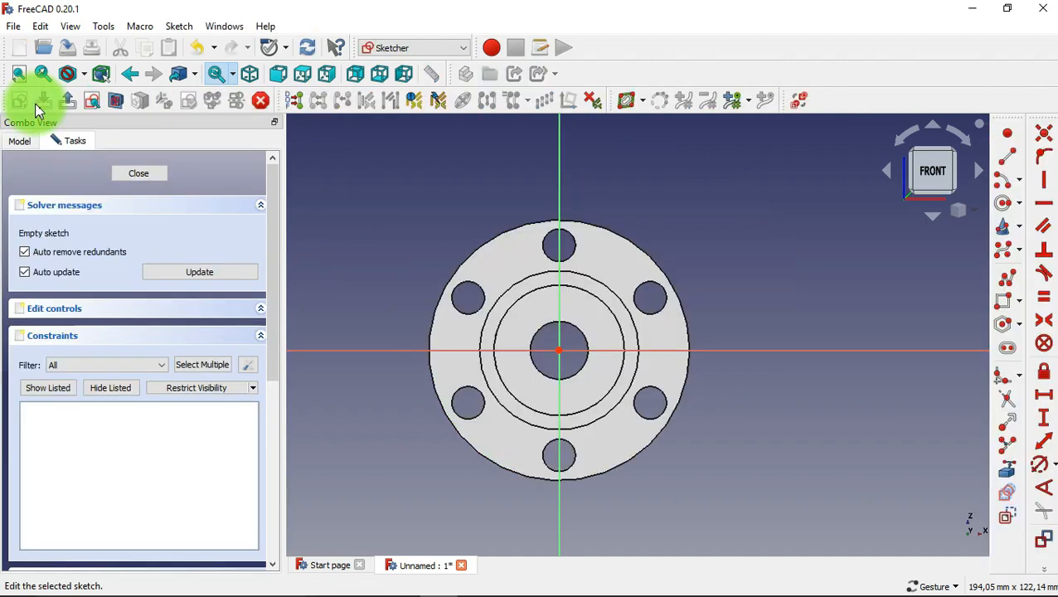
left_click(31, 147)
left_click(162, 299)
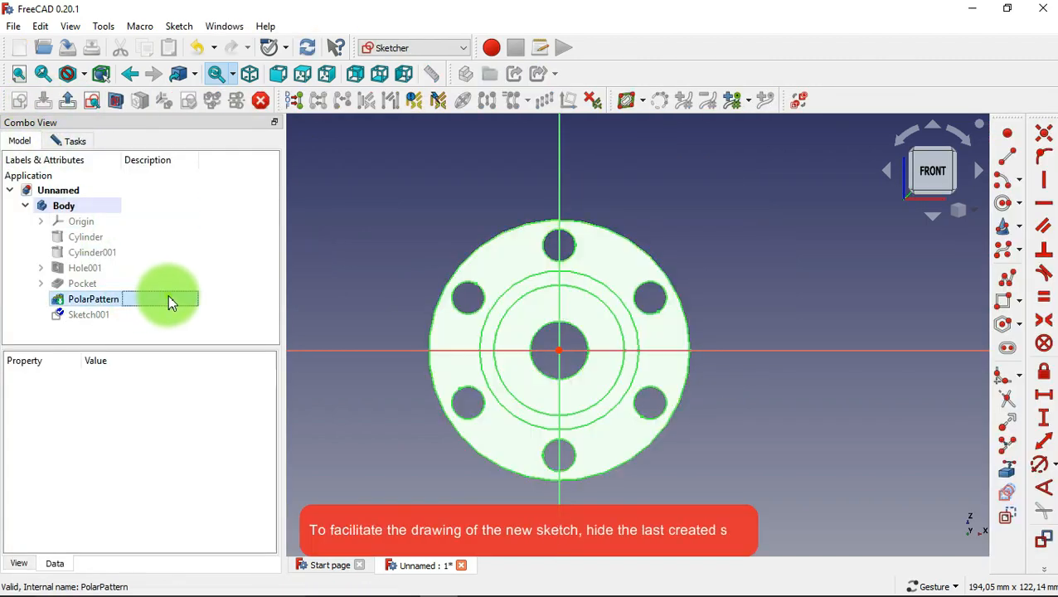
right_click(192, 303)
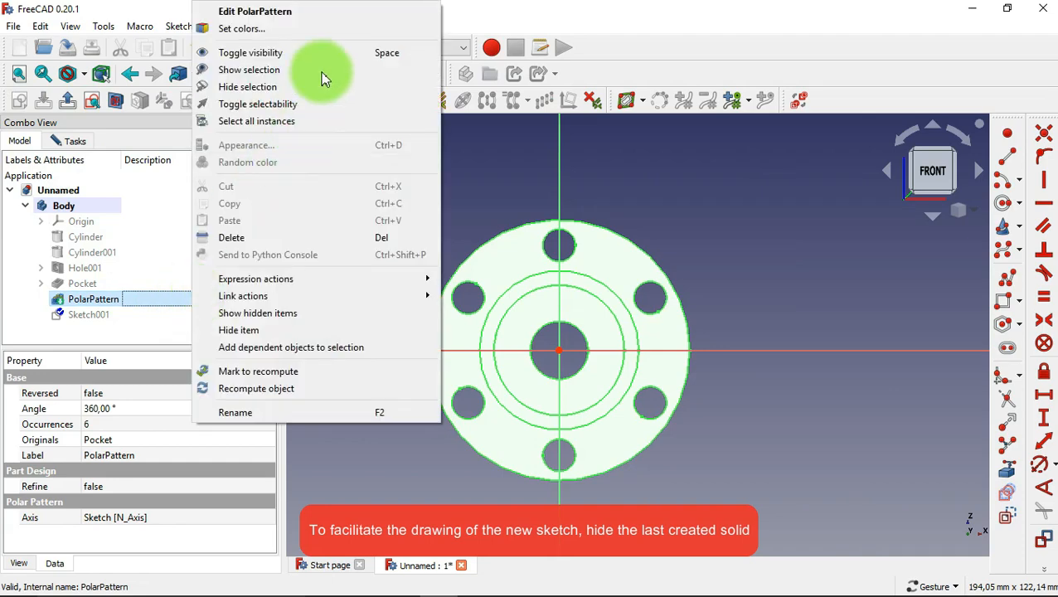
left_click(343, 86)
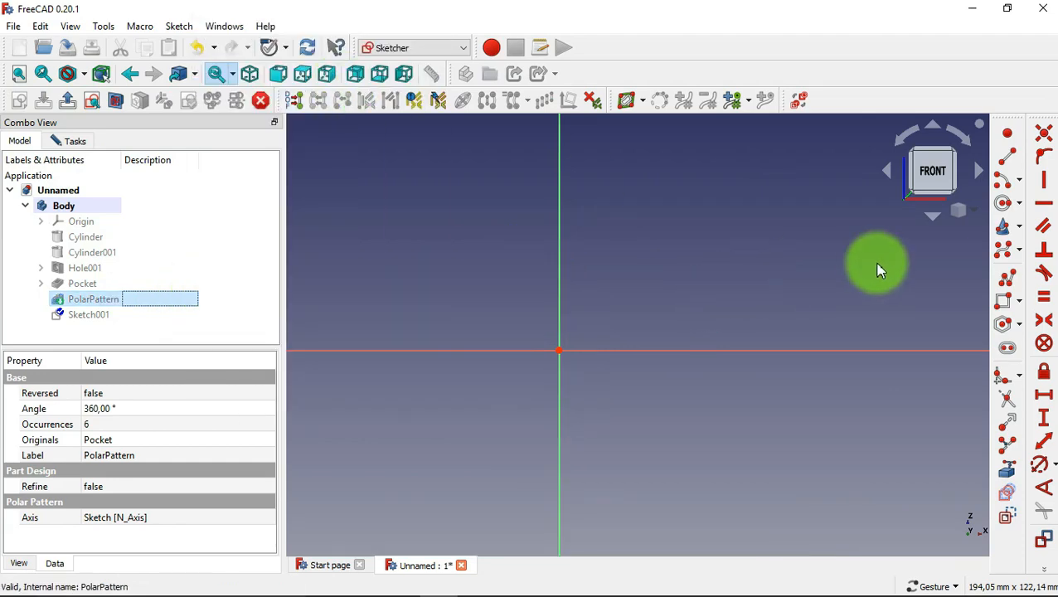
Draw a rectangle about 68 mm wide and 50 mm high around the origin.
left_click(1004, 302)
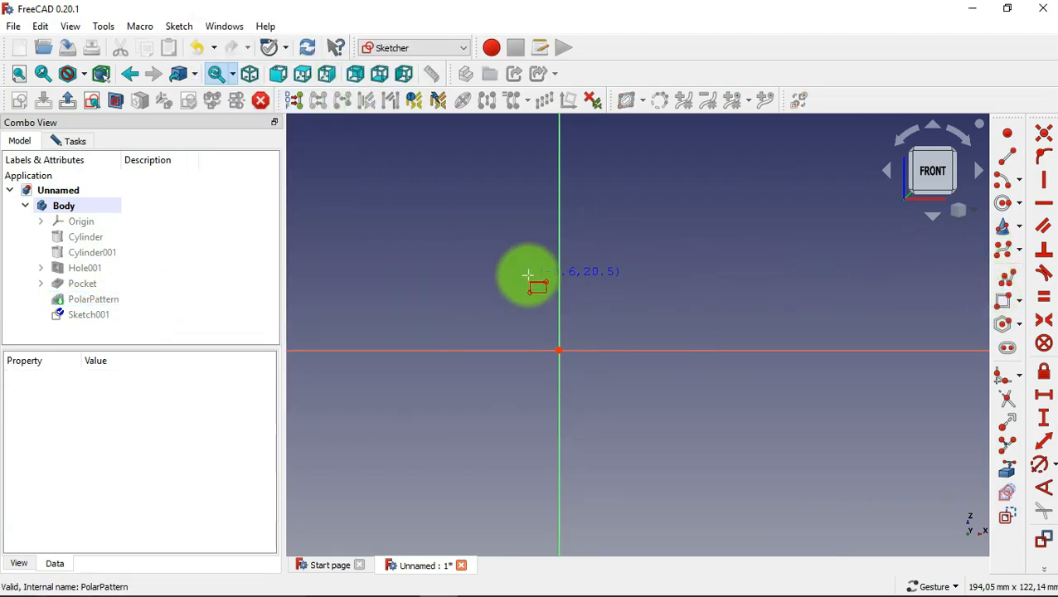
left_click(447, 262)
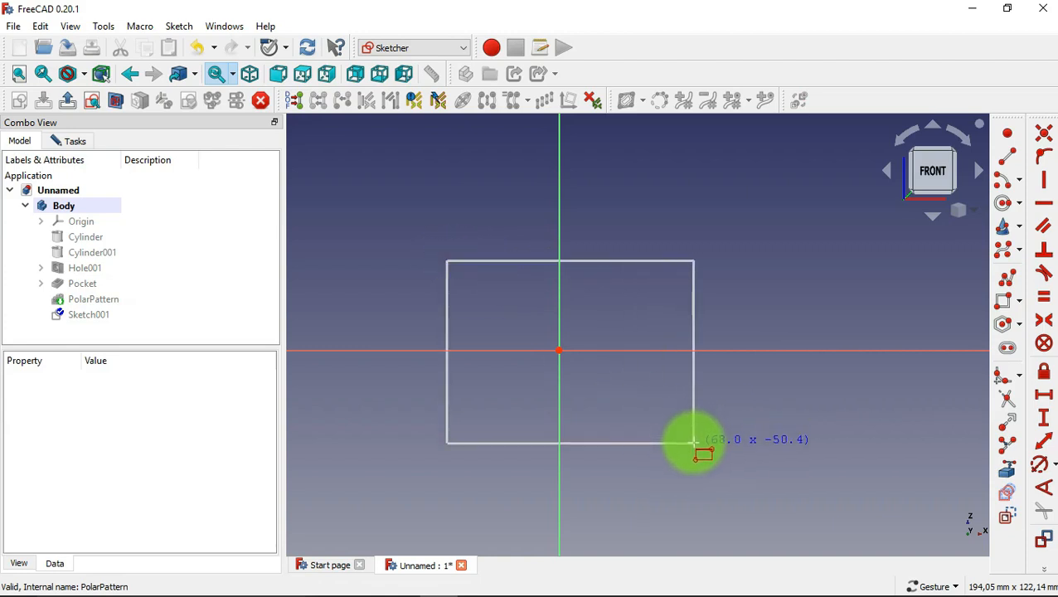
left_click(693, 442)
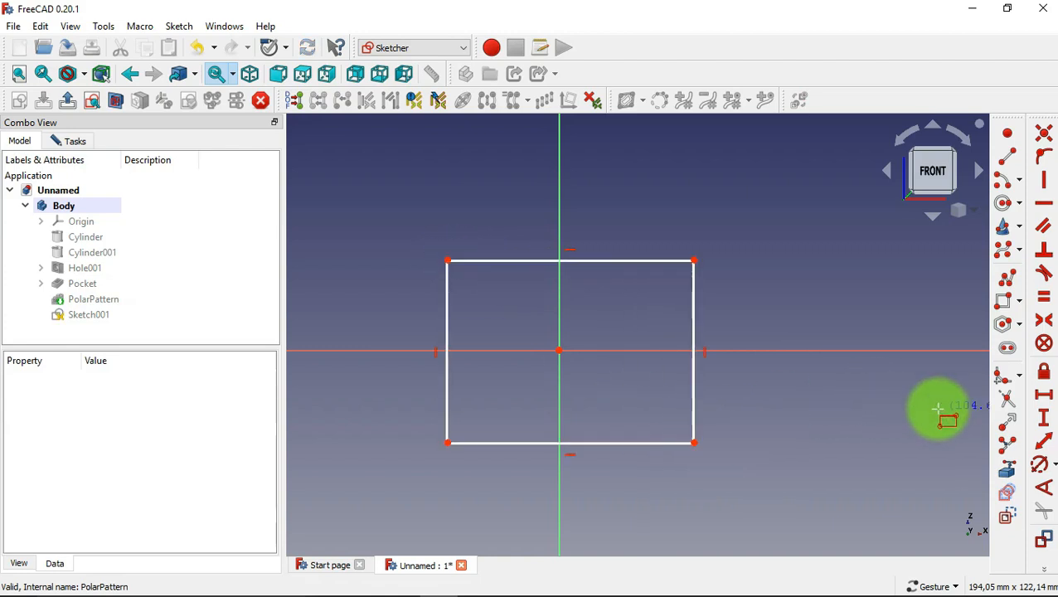
Round all four corners of the rectangle with sketch fillets.
left_click(996, 387)
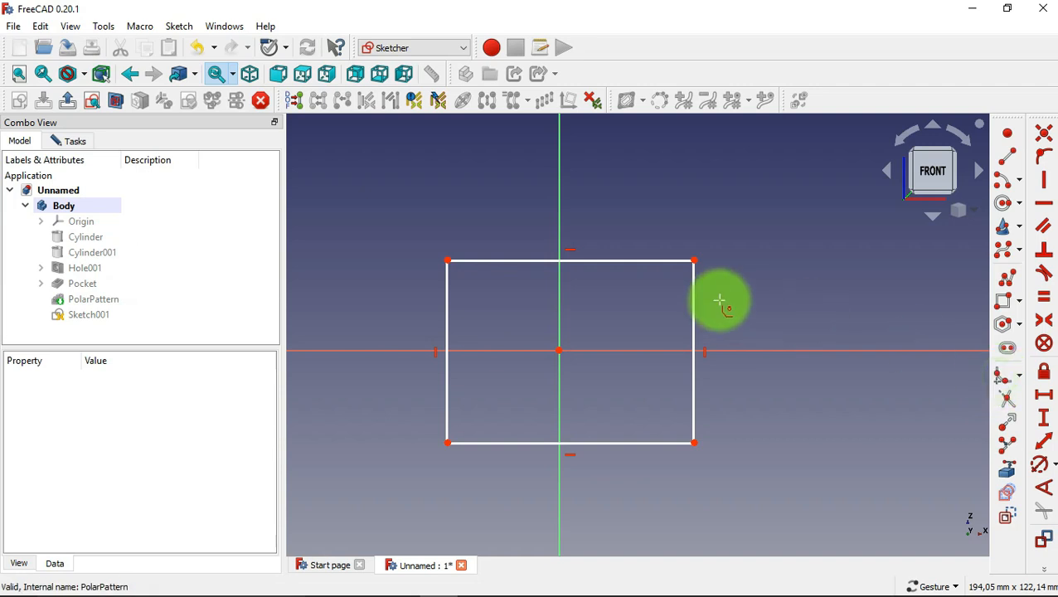
left_click(680, 261)
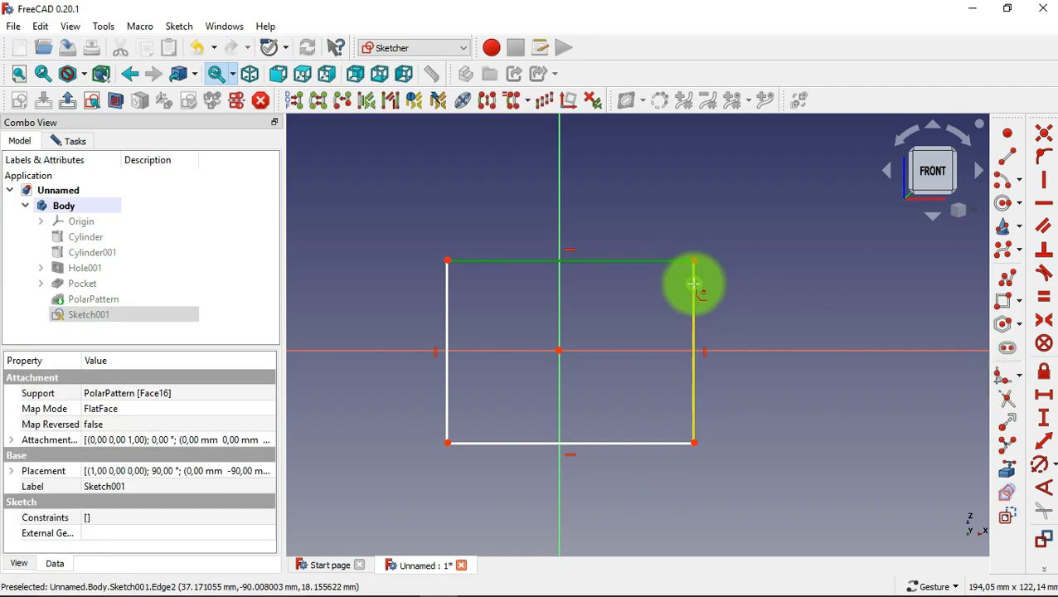
left_click(693, 283)
left_click(694, 418)
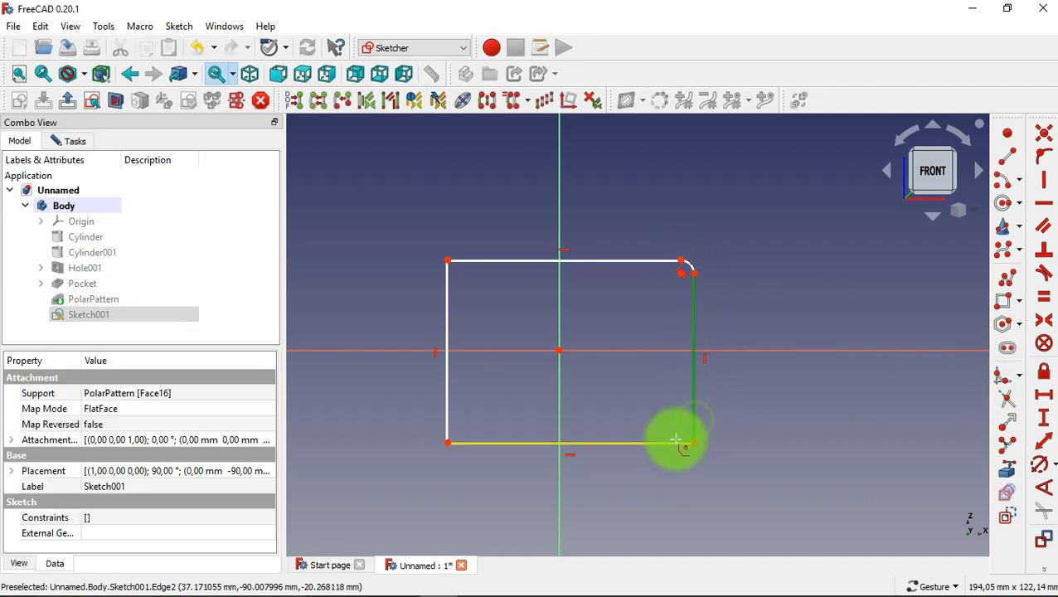
left_click(675, 441)
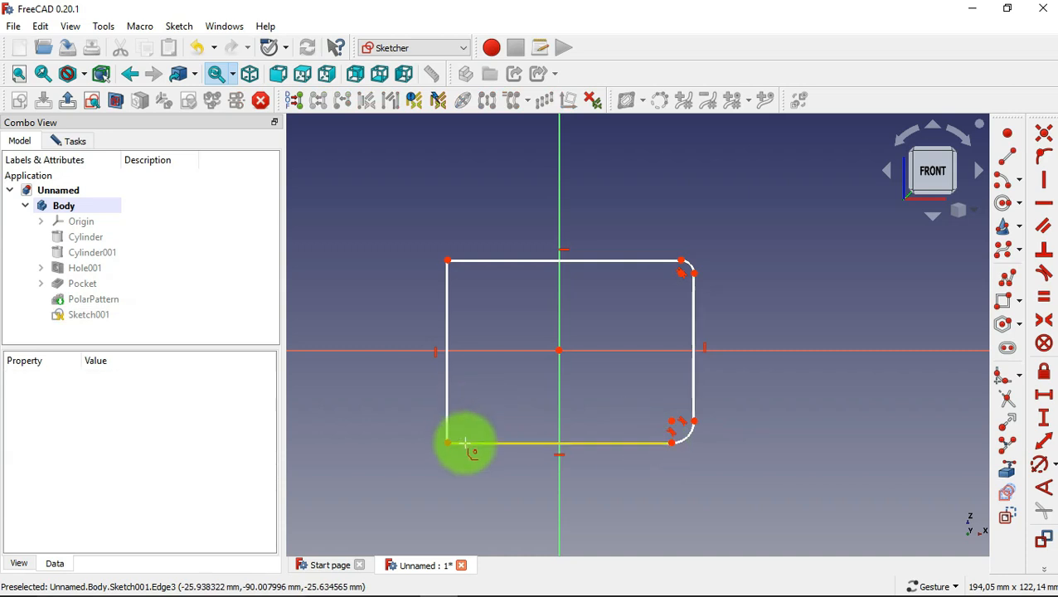
left_click(465, 444)
left_click(447, 419)
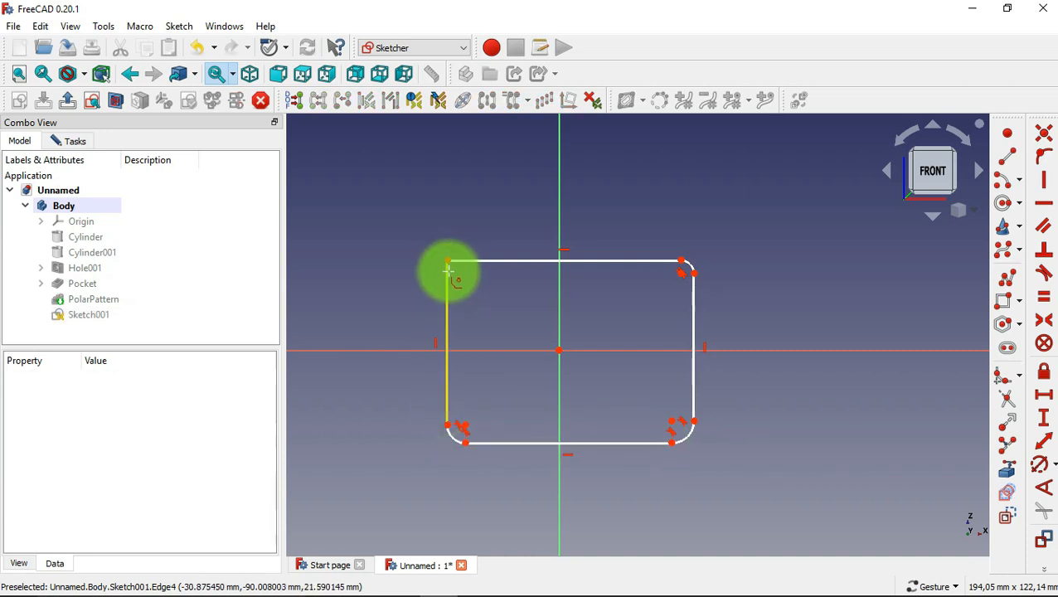
left_click(446, 277)
left_click(483, 261)
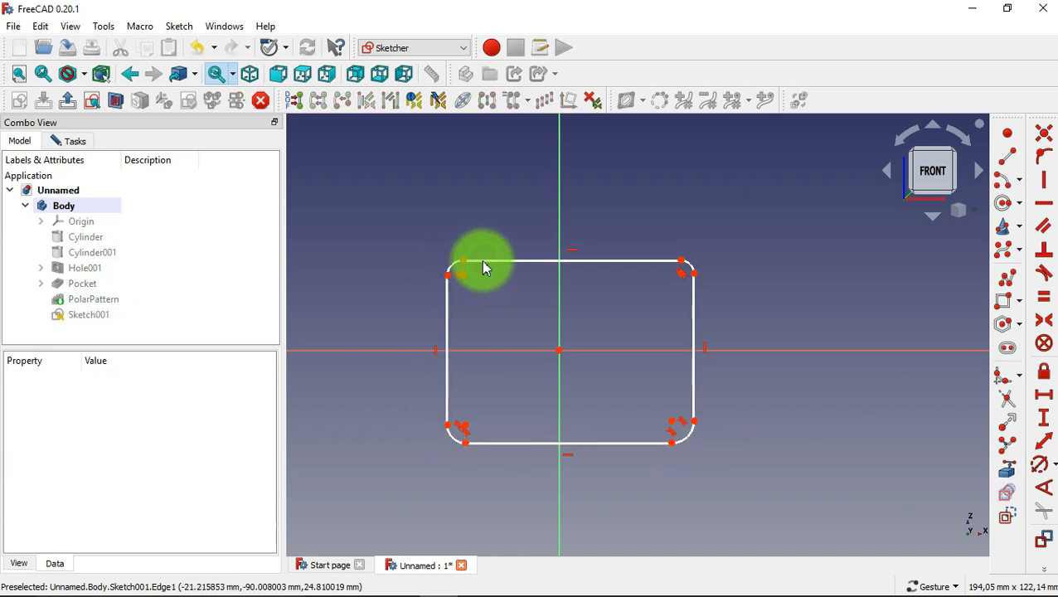
Constrain the radius of the rectangle's upper-right corner arc to 10 mm.
left_click(1040, 466)
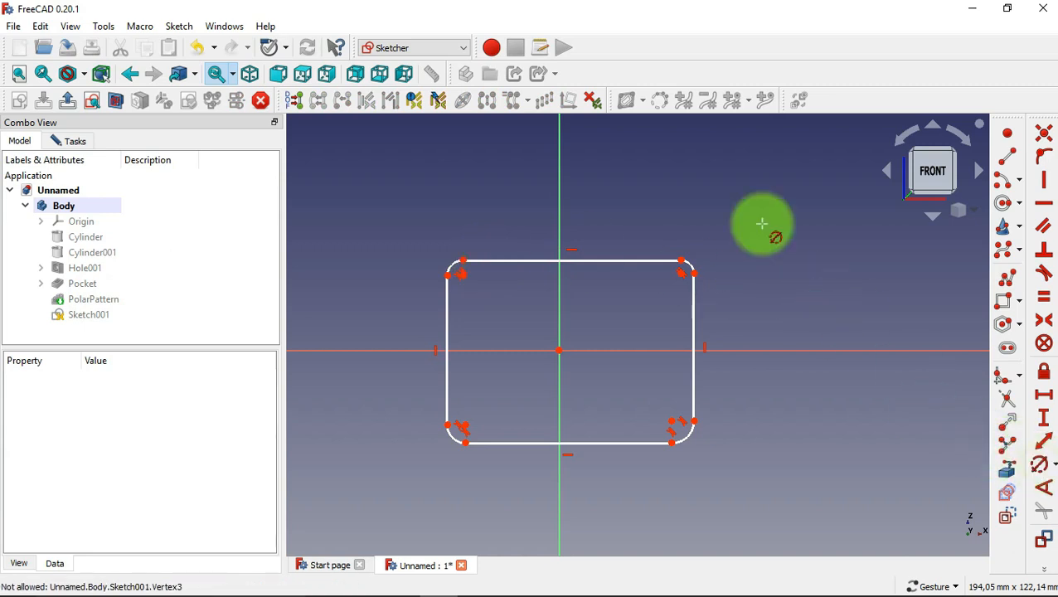
left_click(684, 267)
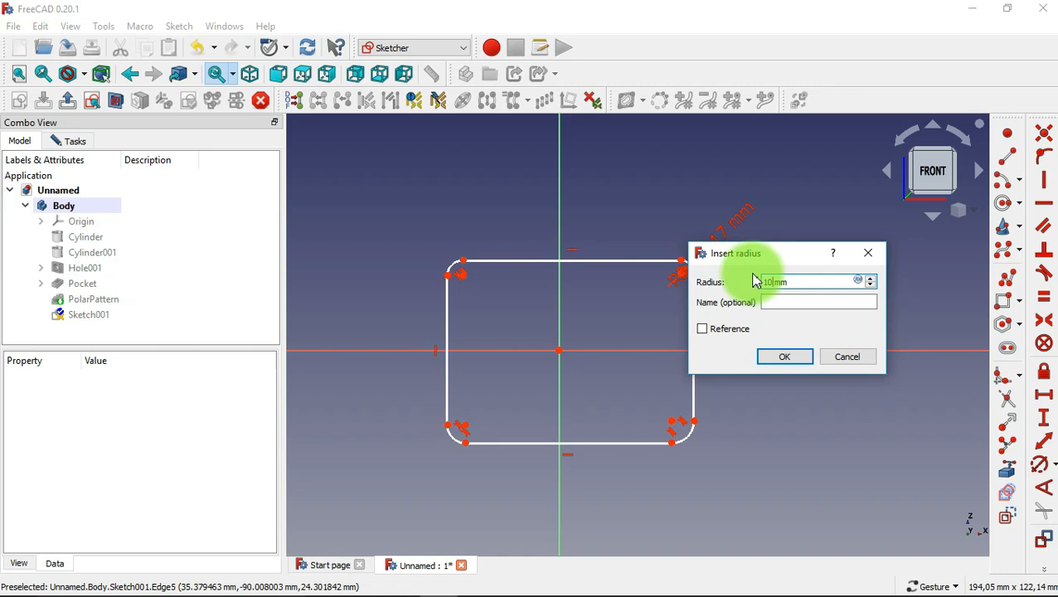
left_click(785, 358)
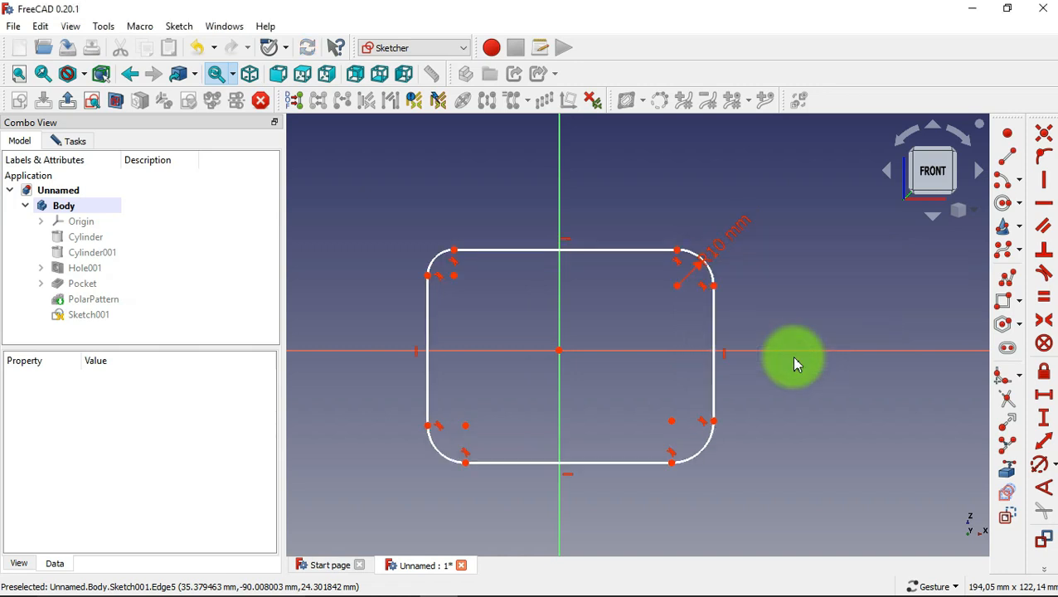
Apply equal constraints between adjacent corner arcs so all four rounded corners share the same radius.
left_click(1037, 297)
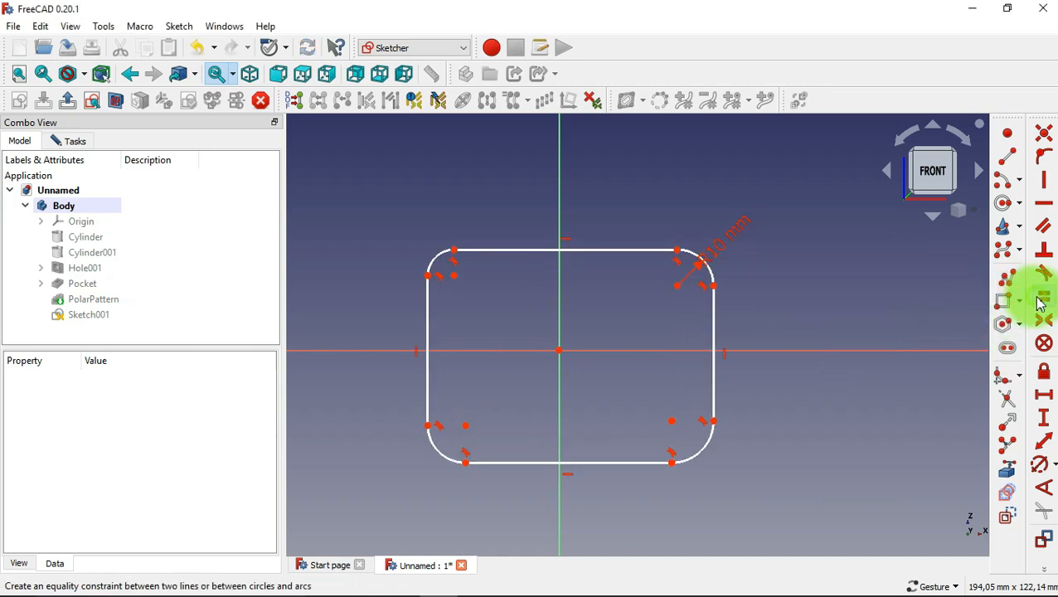
left_click(707, 266)
left_click(701, 459)
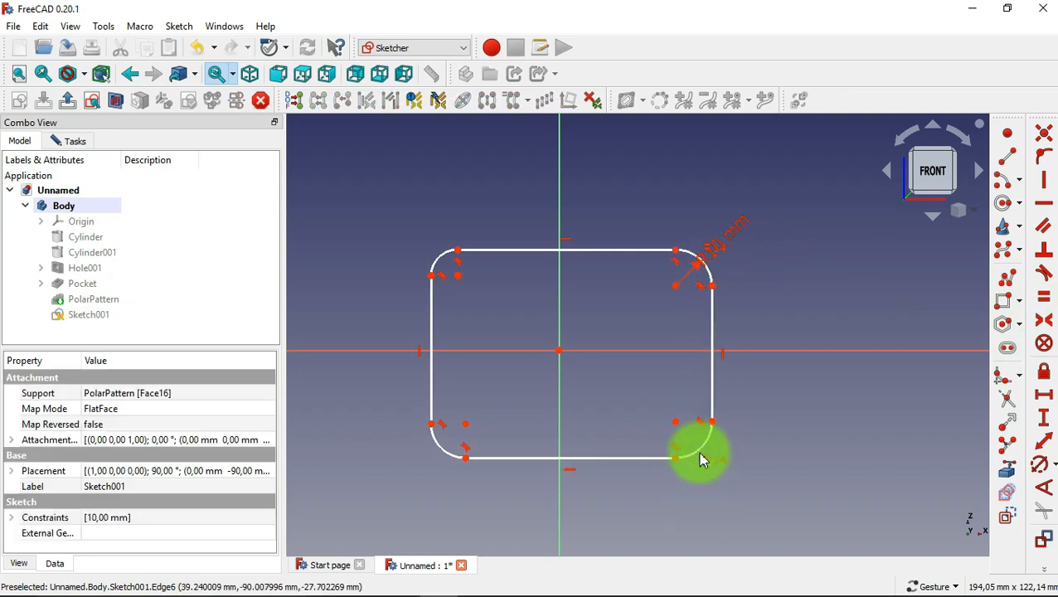
left_click(693, 448)
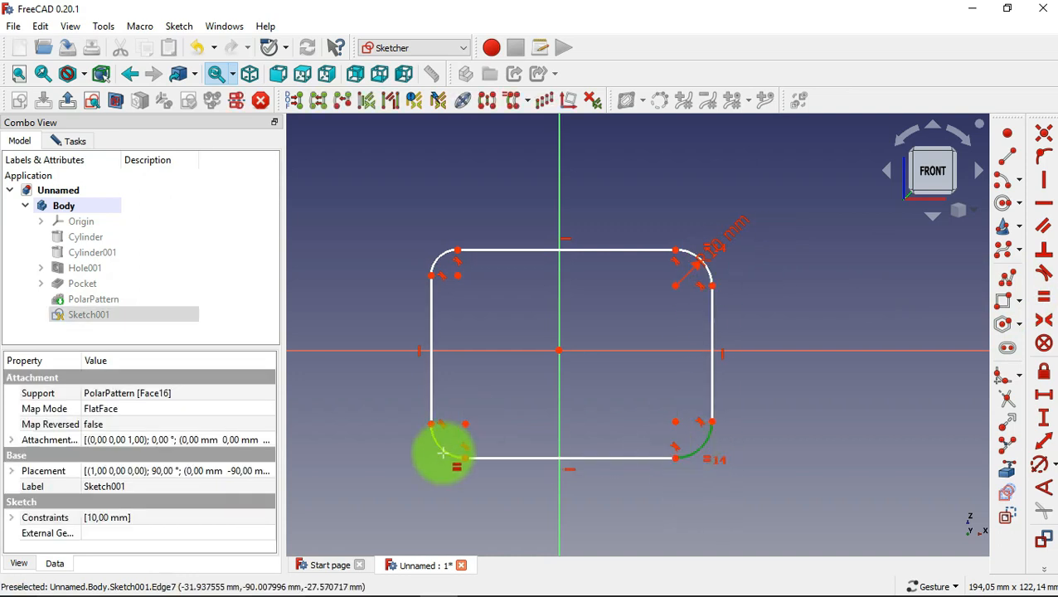
left_click(443, 452)
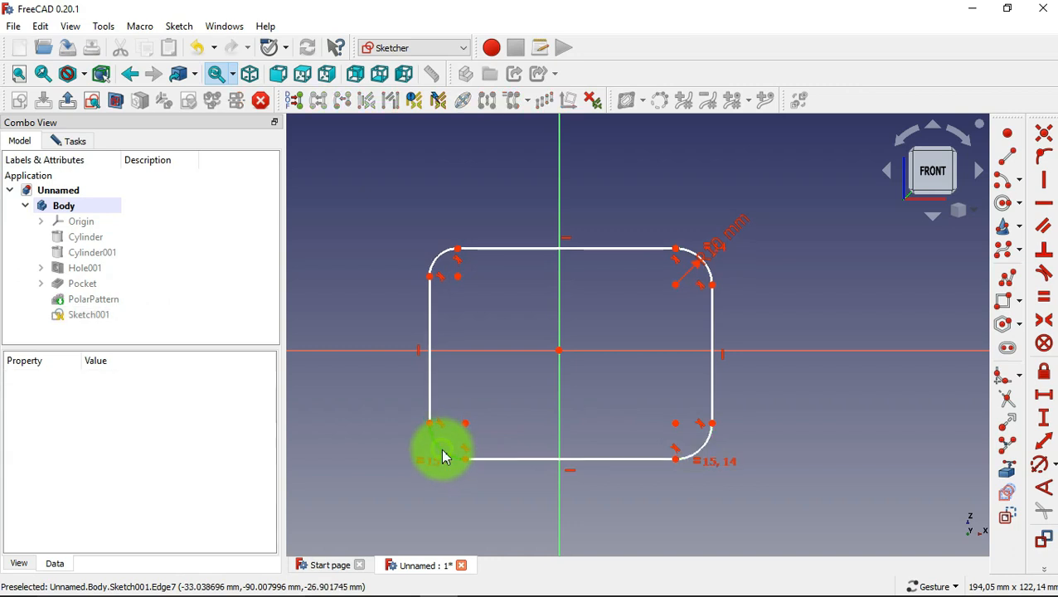
left_click(443, 456)
left_click(438, 258)
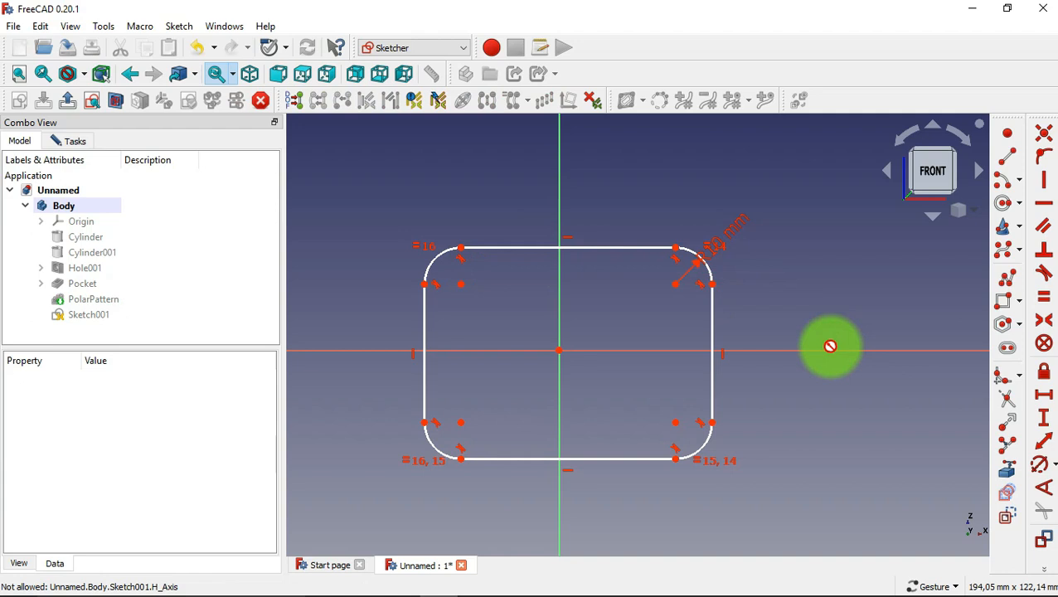
Constrain the corner arc centres to be 36 mm apart both vertically and horizontally.
left_click(1042, 416)
left_click(676, 285)
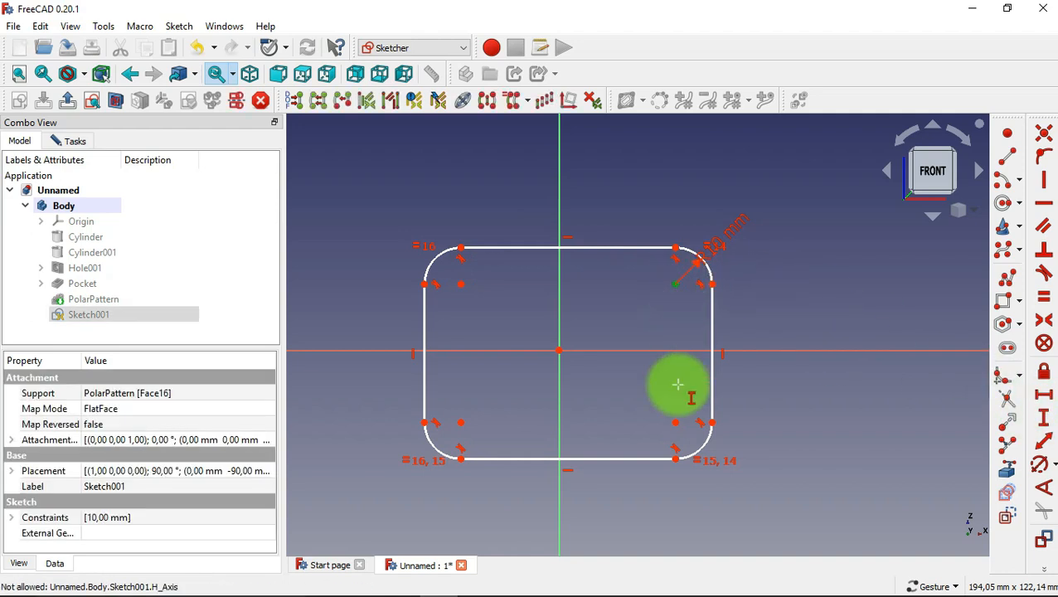
left_click(678, 431)
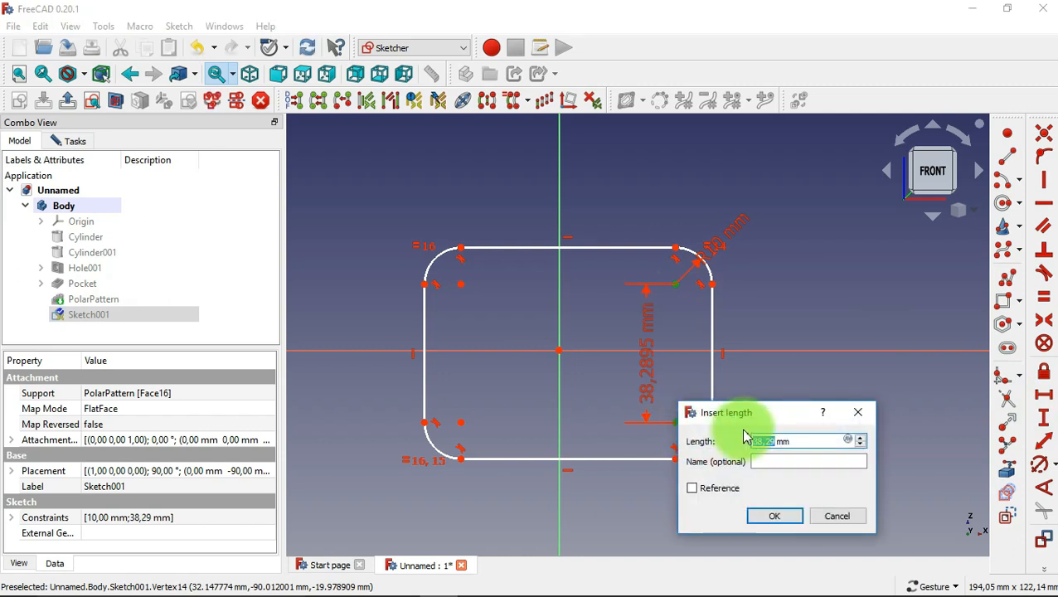
left_click(776, 515)
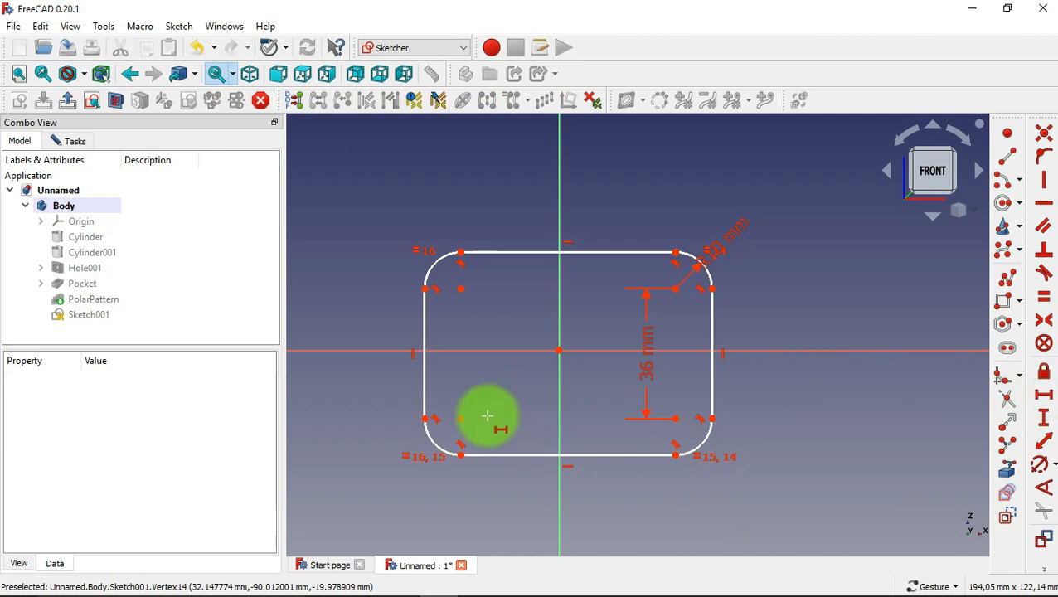
left_click(463, 423)
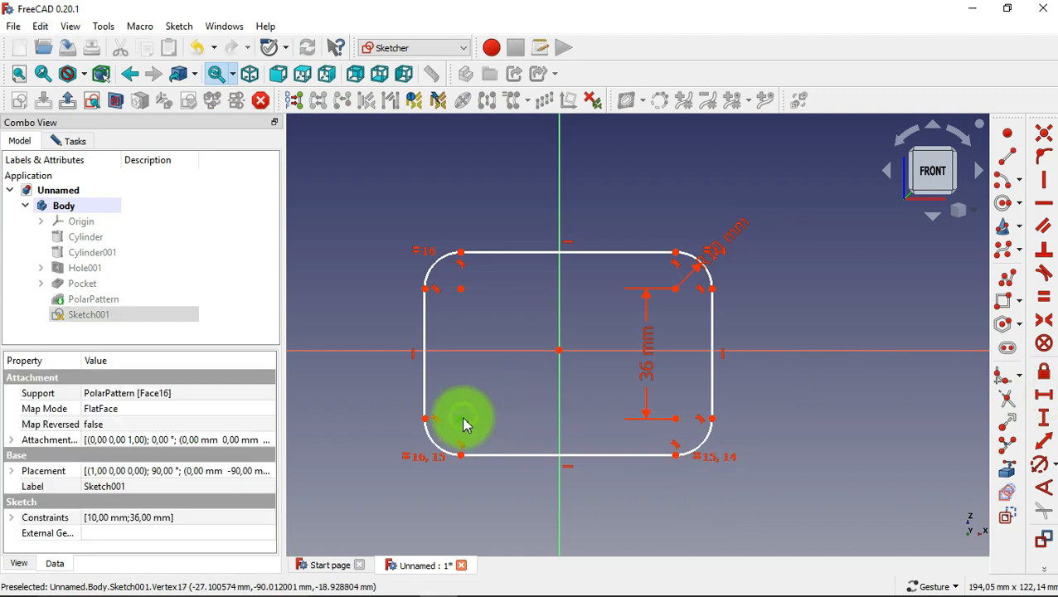
left_click(673, 417)
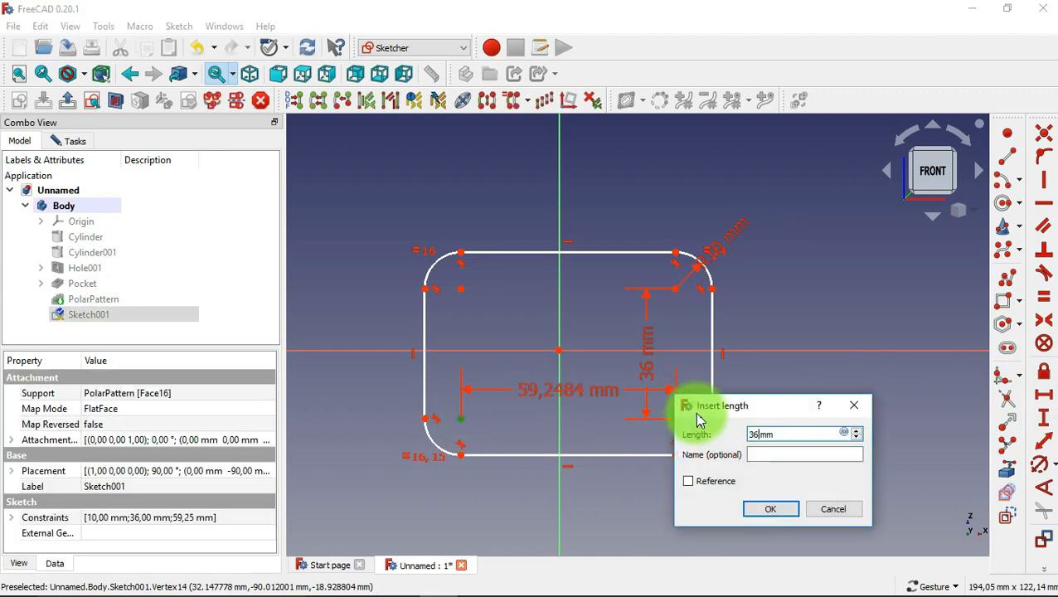
left_click(764, 508)
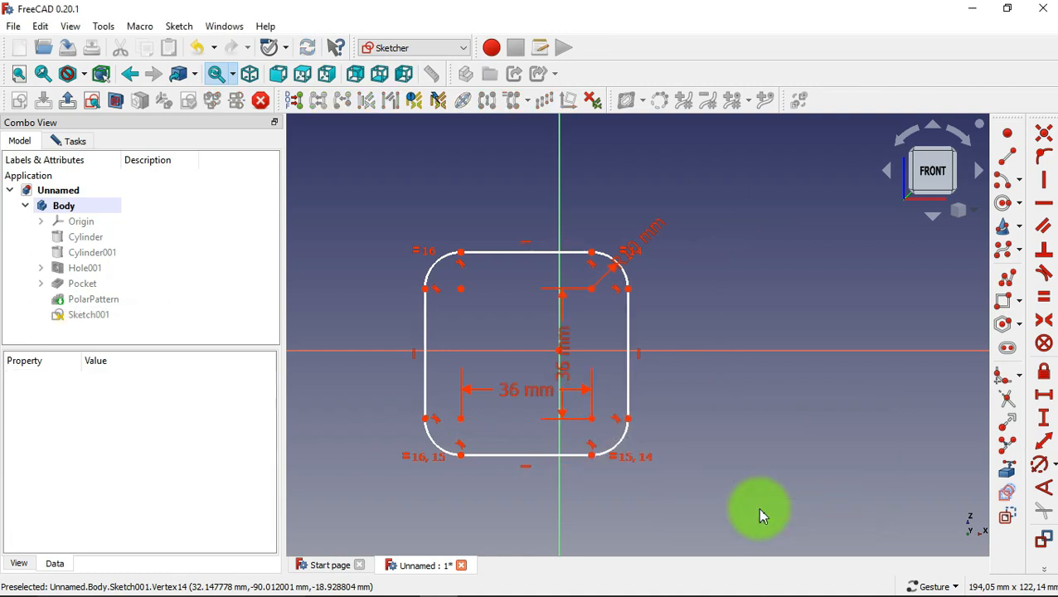
Centre the rounded rectangle on the origin with symmetry constraints about the vertical and horizontal axes.
left_click(1045, 329)
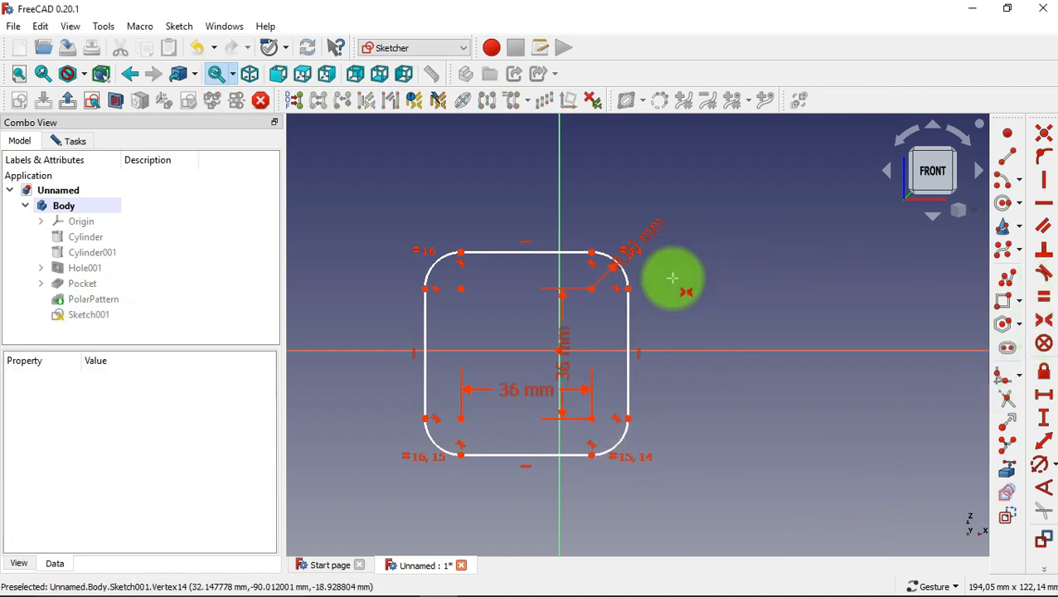
left_click(628, 288)
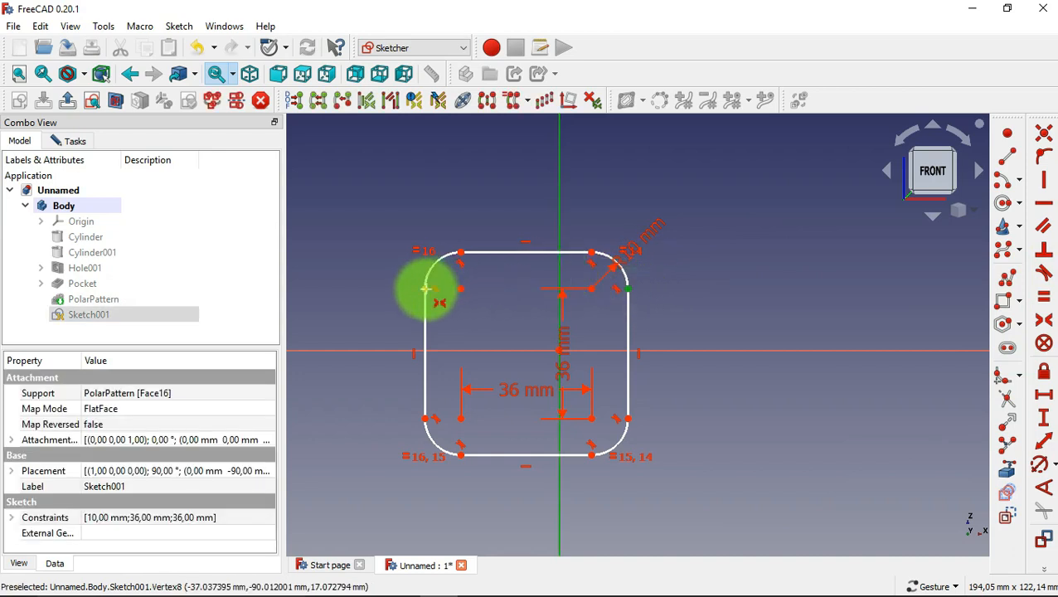
left_click(426, 288)
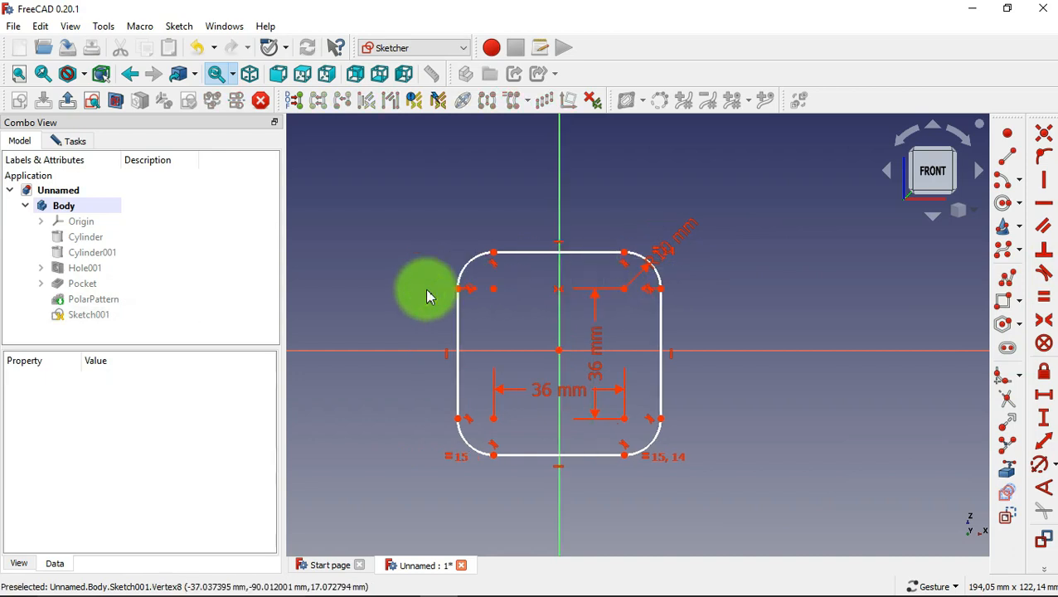
left_click(496, 260)
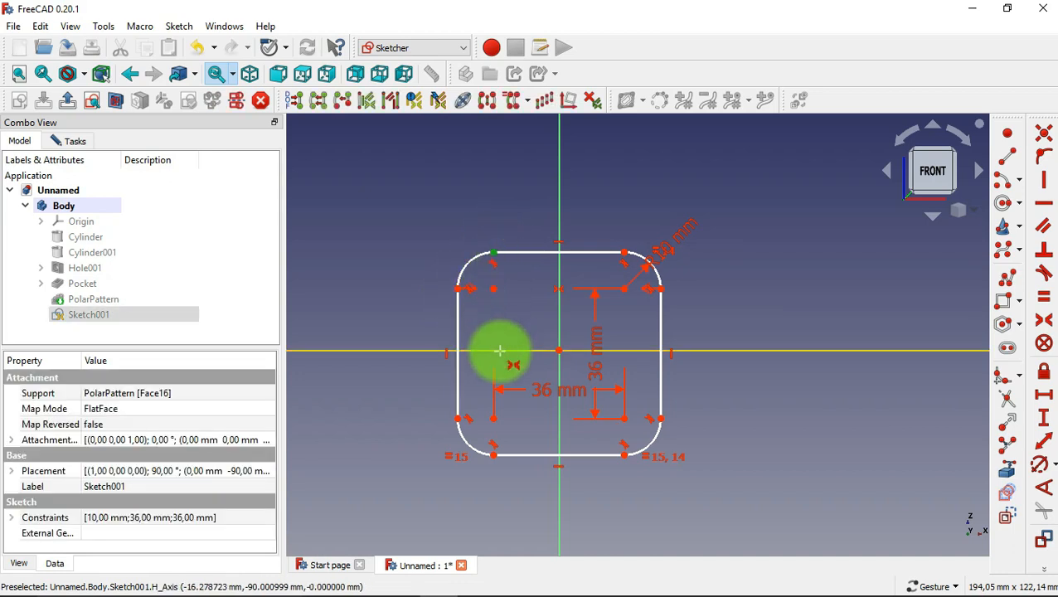
left_click(495, 352)
left_click(494, 452)
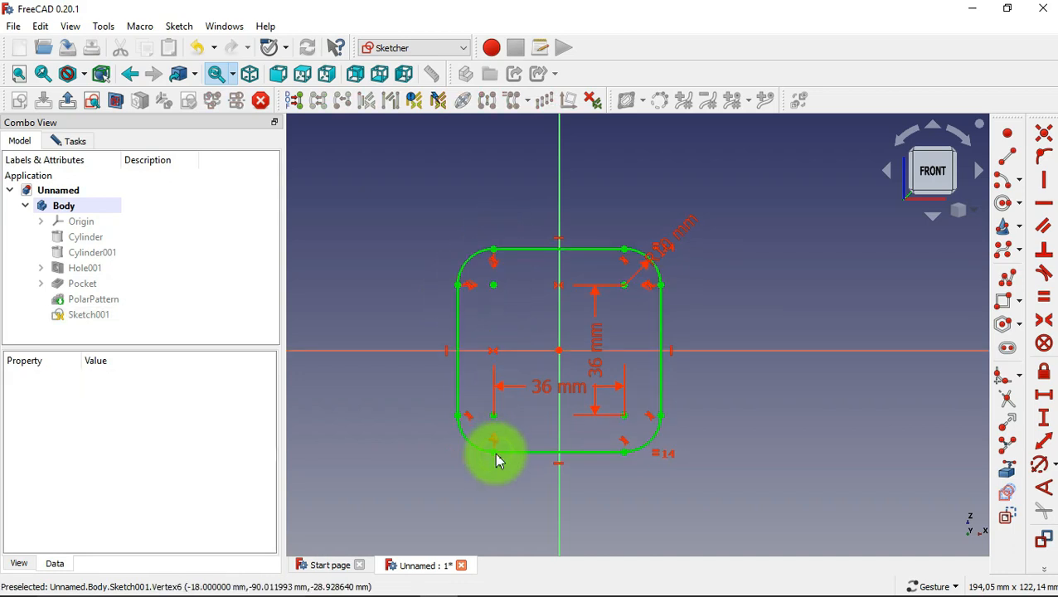
Draw a circle on each of the four corner arc centres and one about 22 mm in diameter at the origin.
left_click(1001, 207)
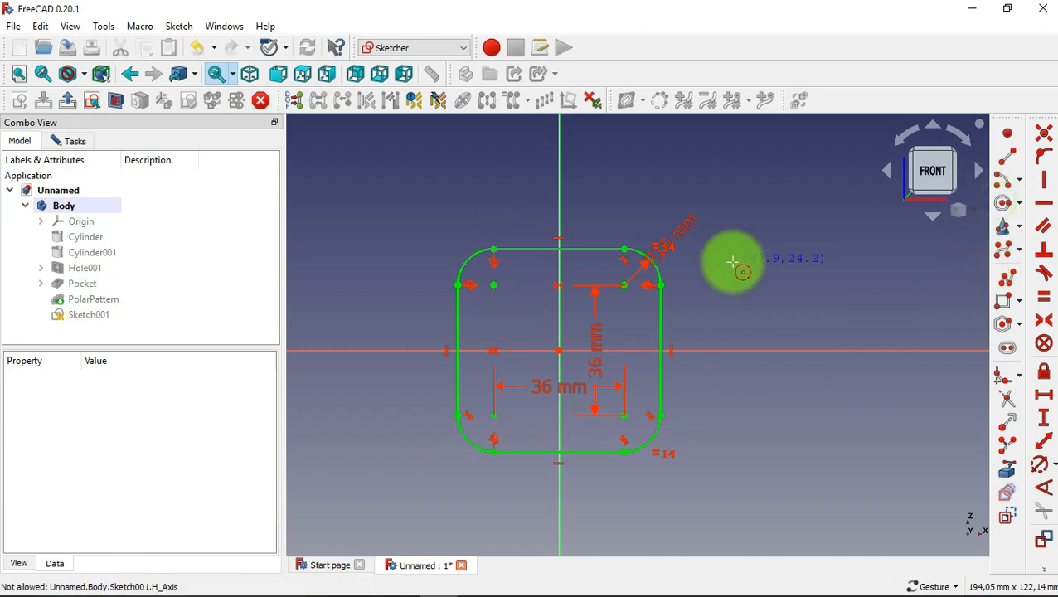
left_click(625, 285)
left_click(632, 310)
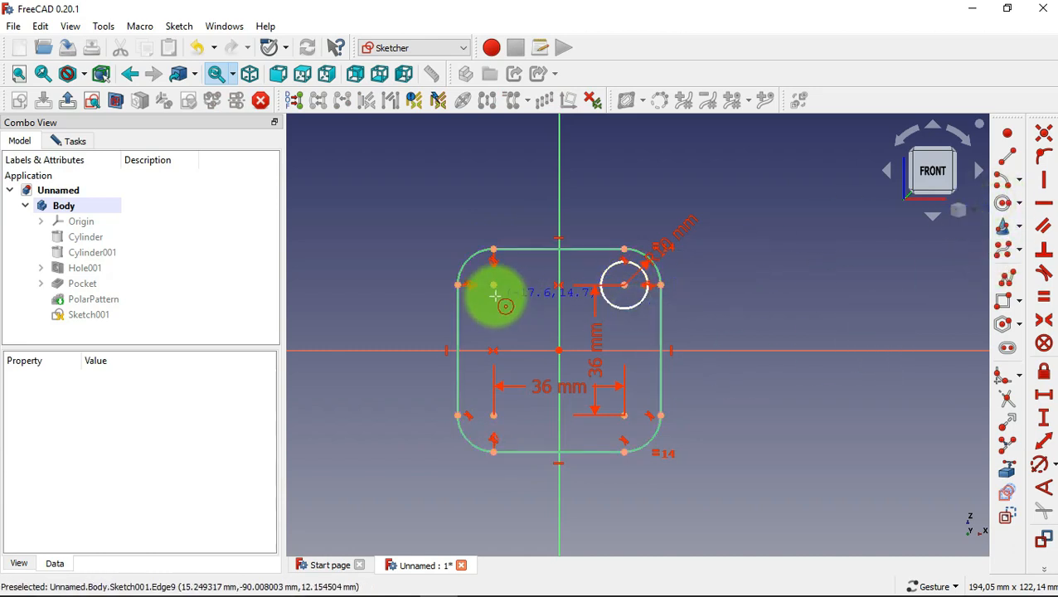
left_click(493, 286)
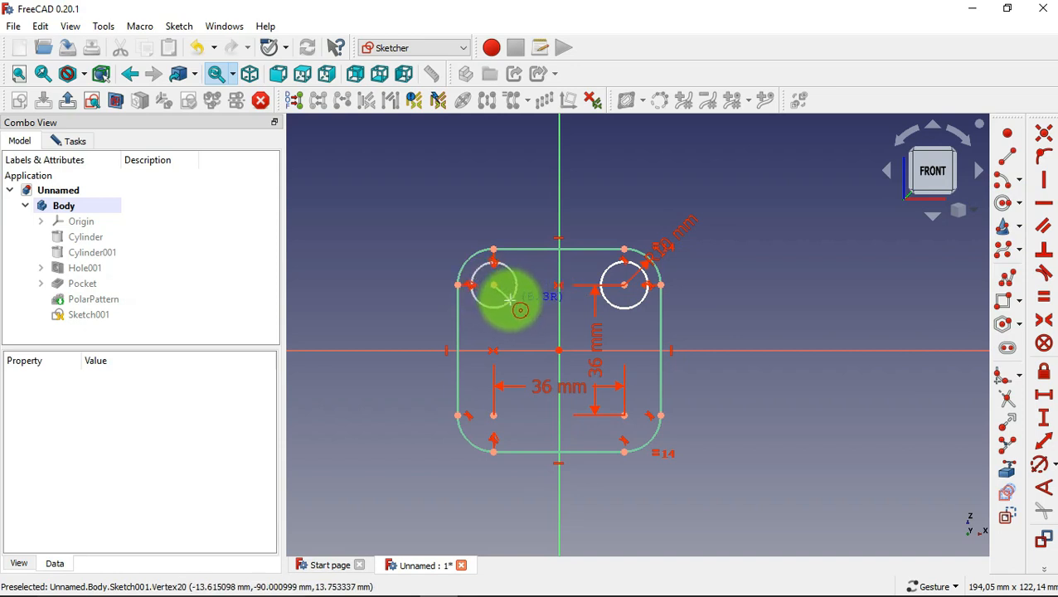
left_click(509, 303)
left_click(493, 414)
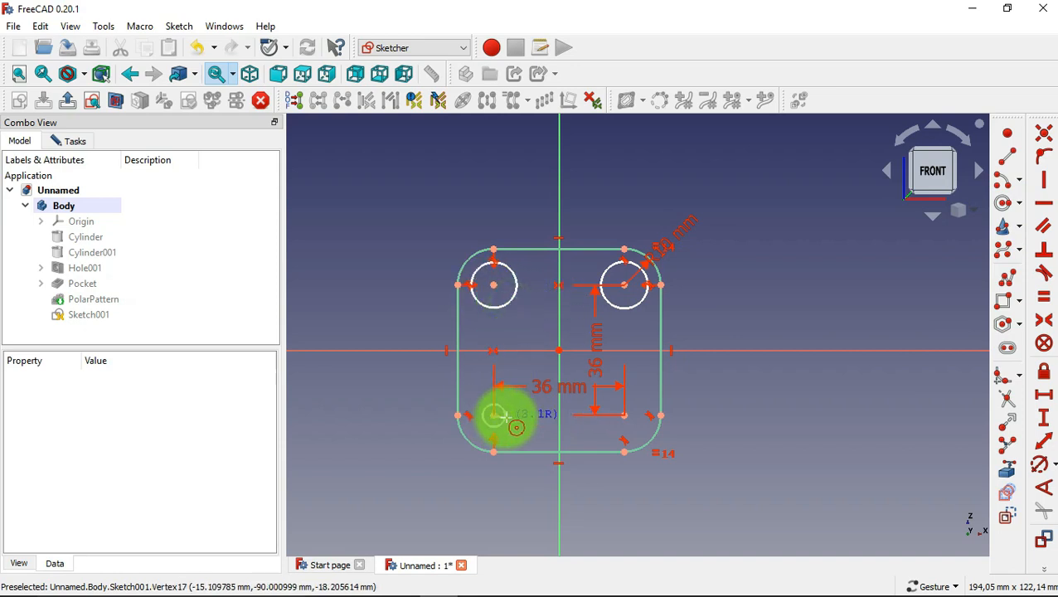
left_click(512, 426)
left_click(622, 413)
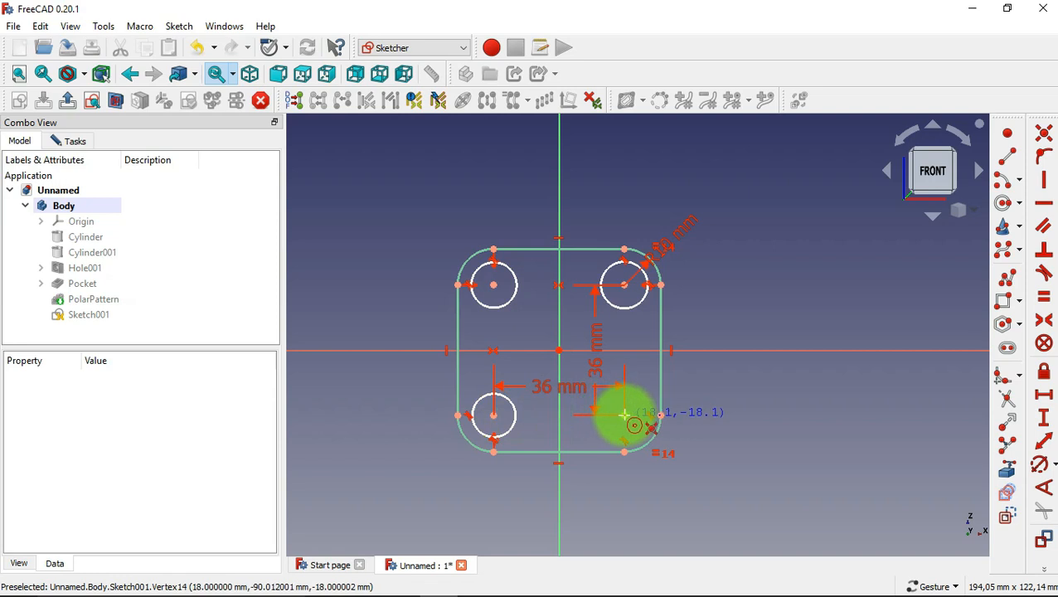
left_click(559, 352)
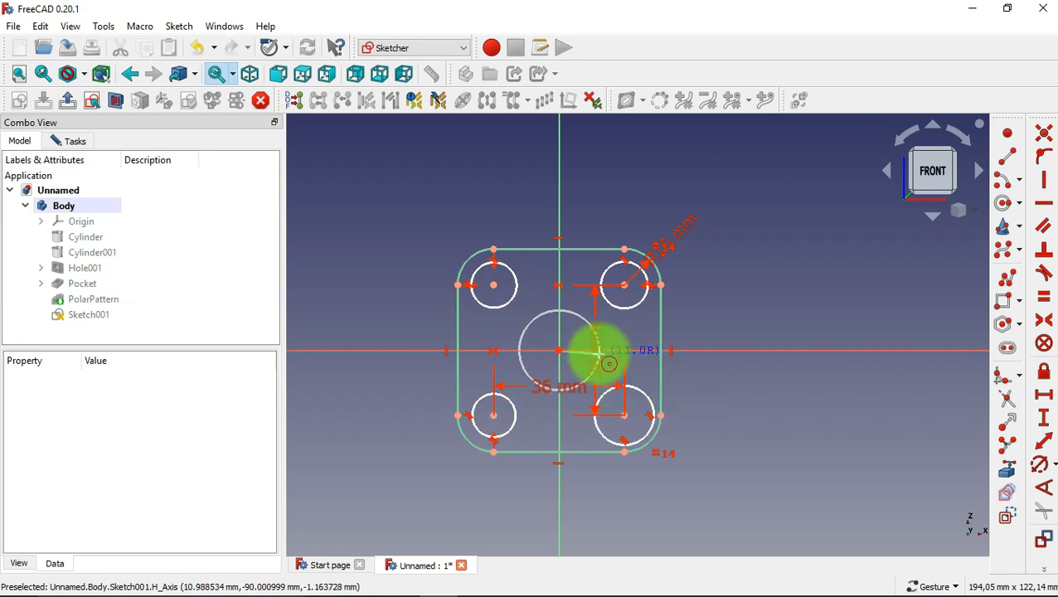
left_click(944, 434)
Constrain the central circle's diameter to 16 mm and the lower-right corner circle's diameter to 8 mm.
left_click(1044, 466)
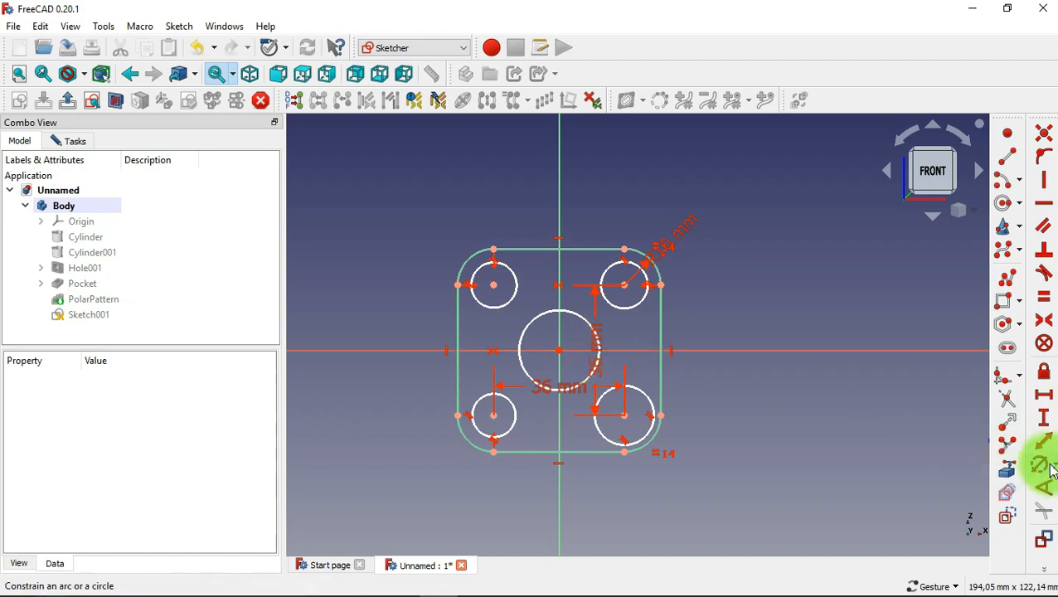
left_click(598, 342)
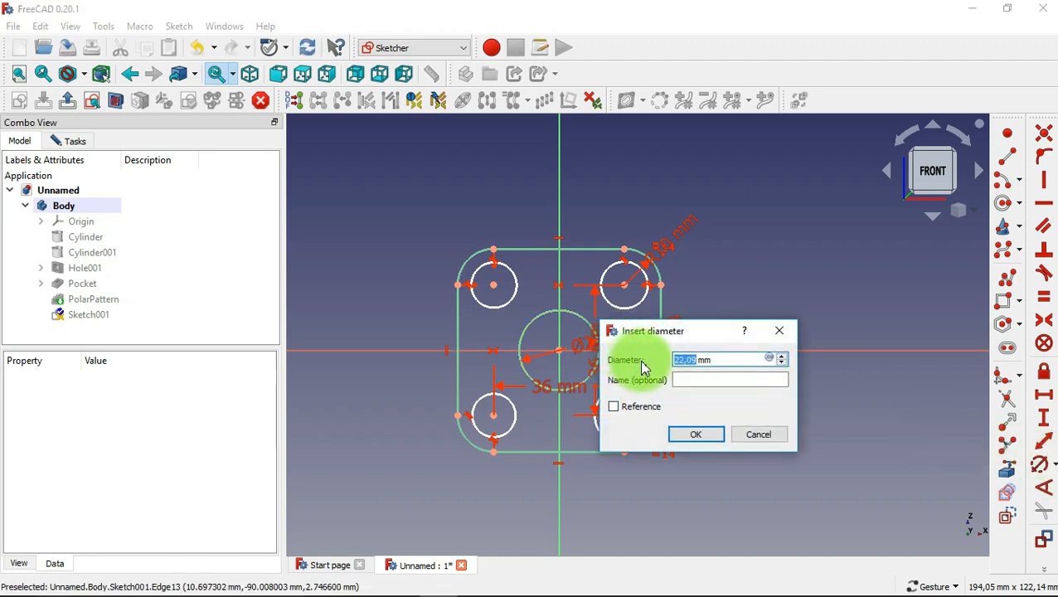
left_click(694, 435)
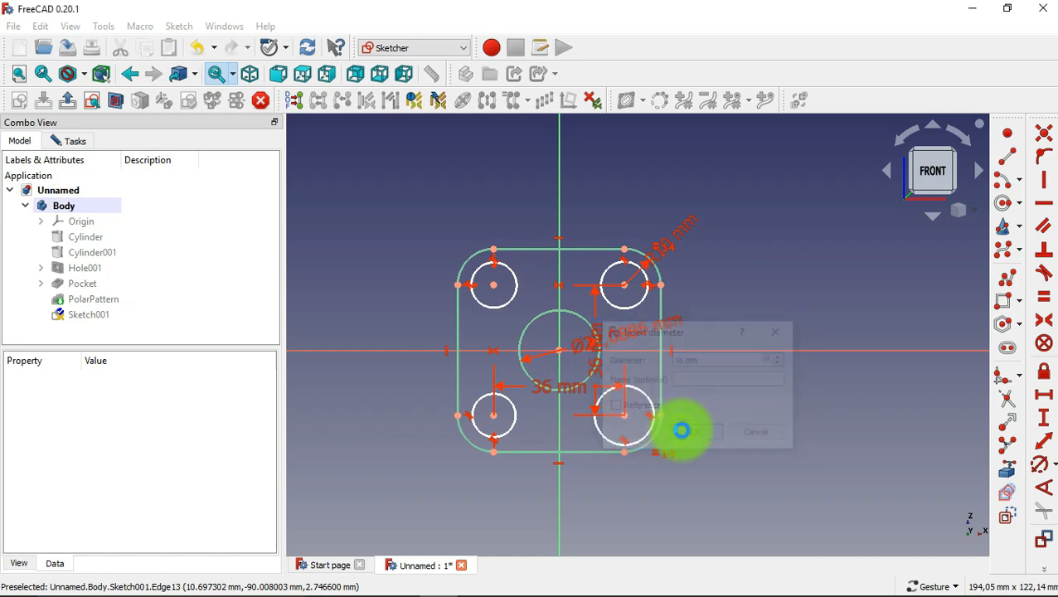
left_click(646, 396)
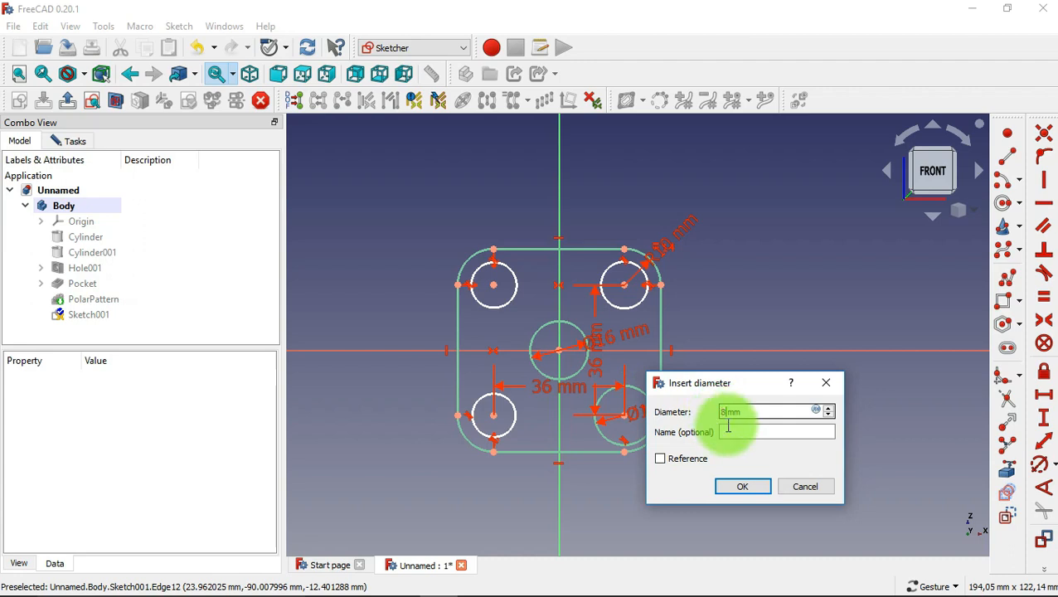
left_click(750, 494)
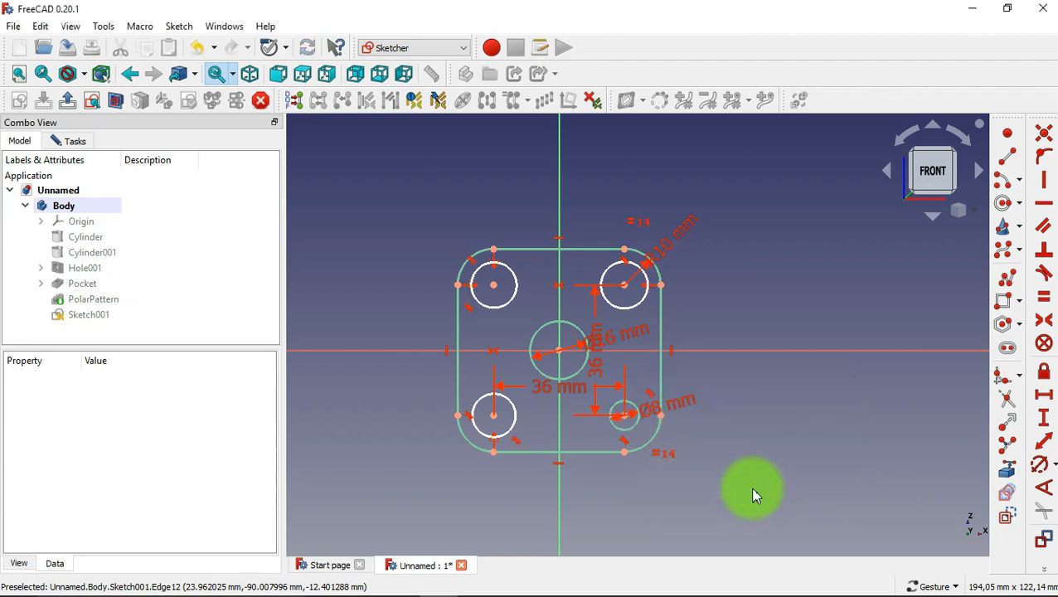
Constrain the other three corner circles to be equal in size to the 8 mm lower-right corner circle.
left_click(1044, 297)
left_click(766, 350)
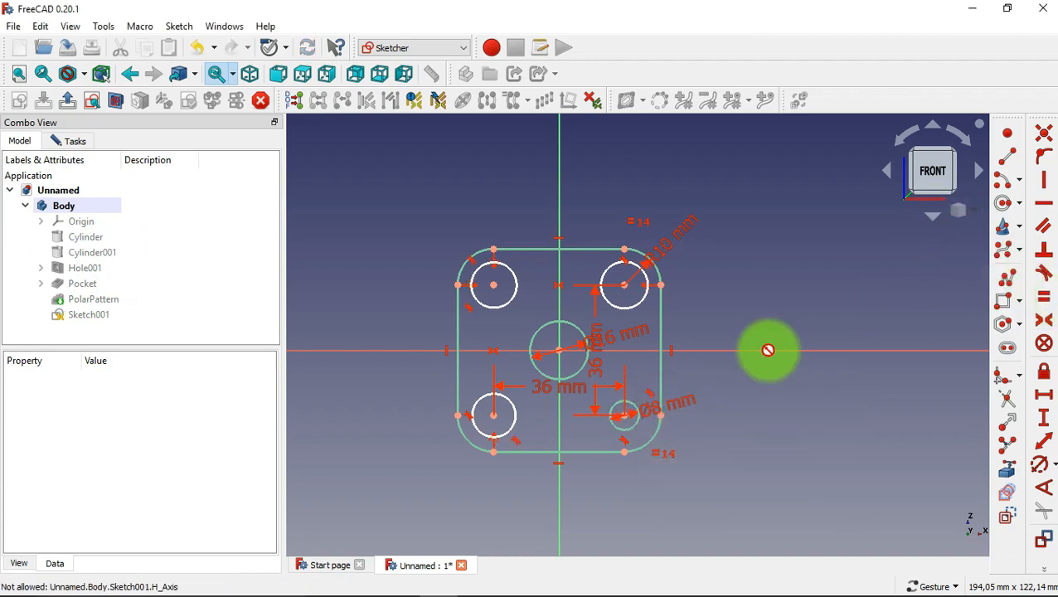
left_click(635, 414)
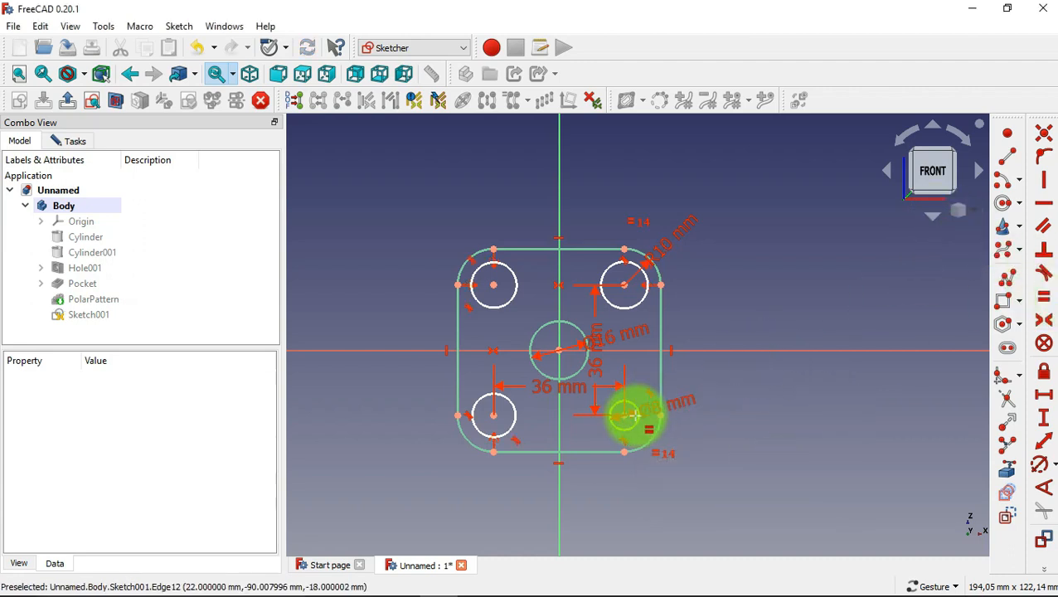
left_click(639, 303)
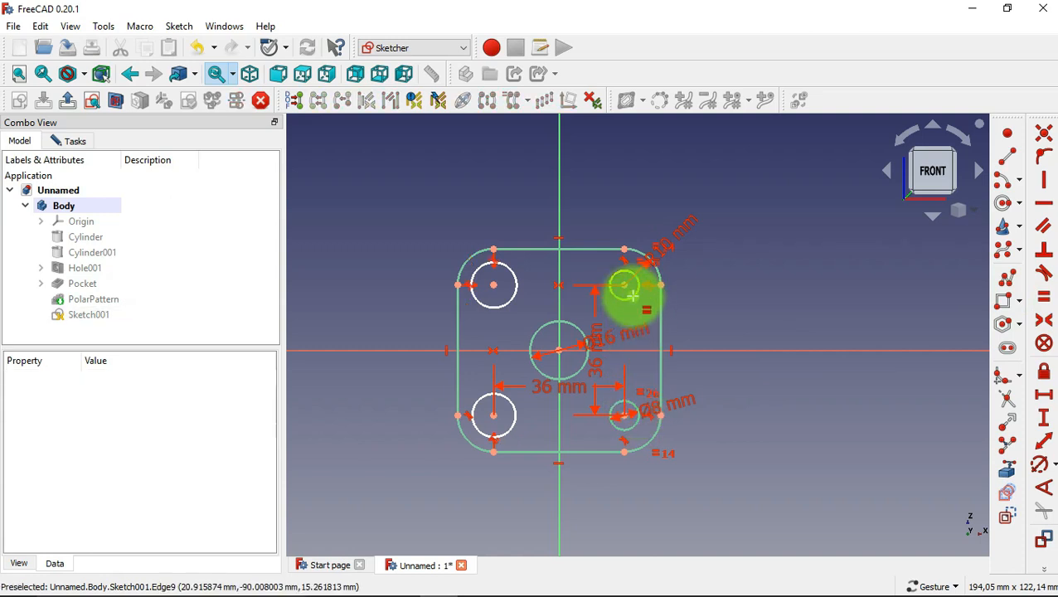
left_click(633, 295)
left_click(510, 299)
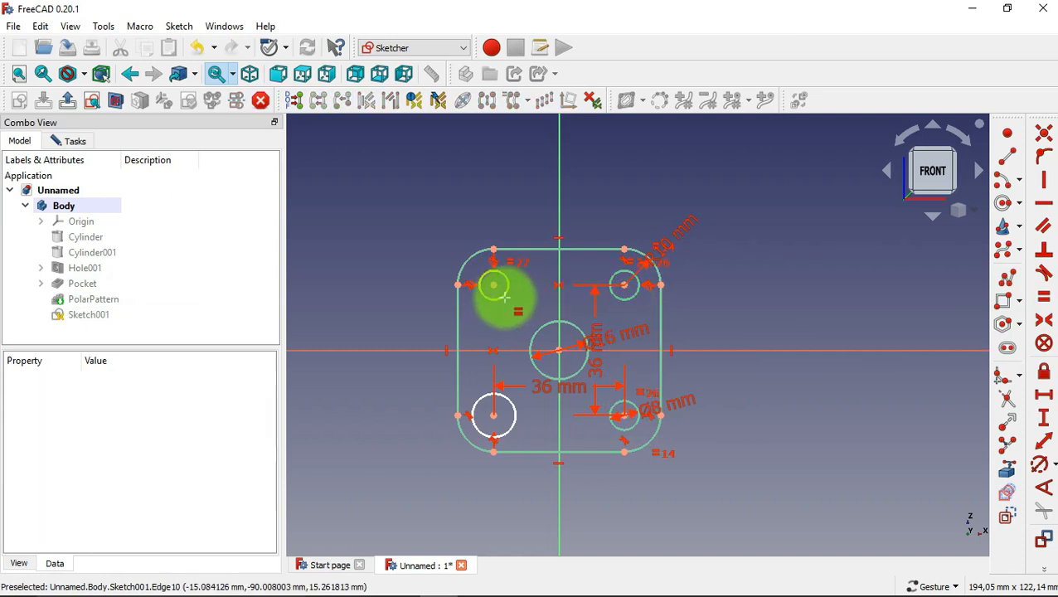
left_click(501, 292)
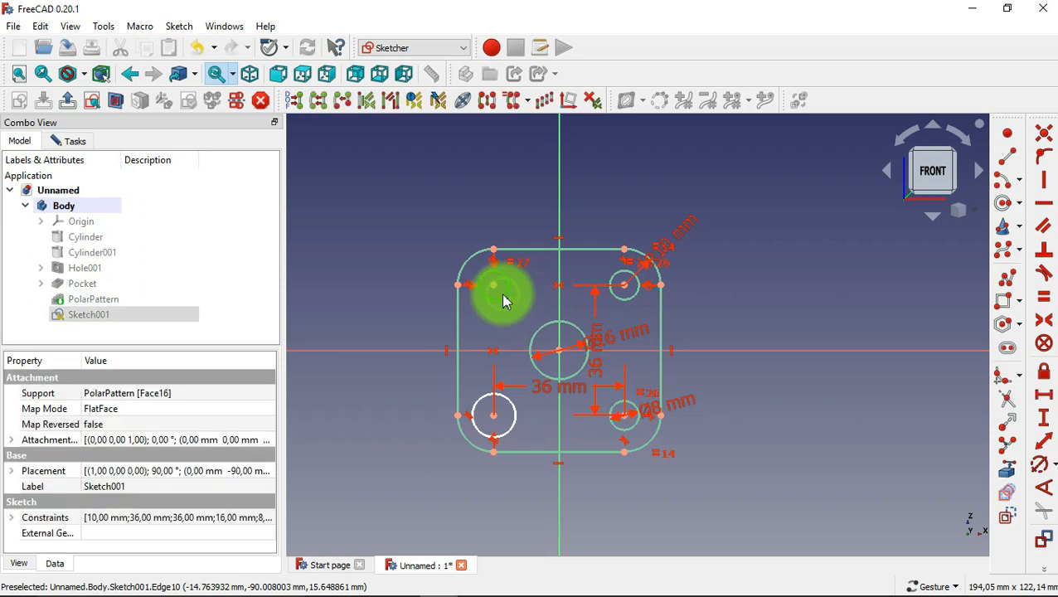
left_click(514, 410)
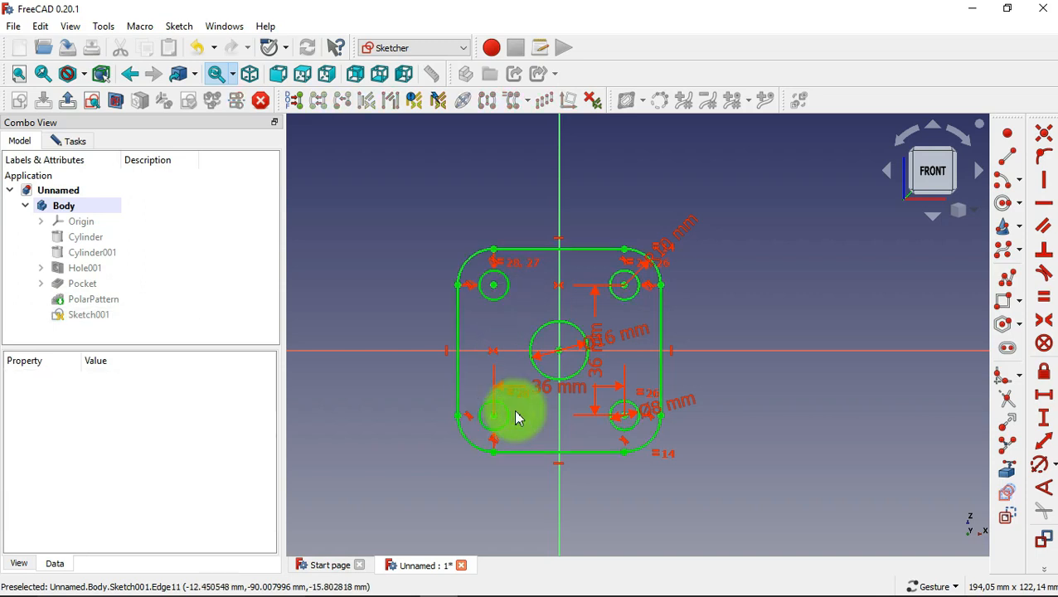
Close the rounded-square sketch and pad it 10 mm along the sketch normal.
left_click(76, 141)
left_click(132, 173)
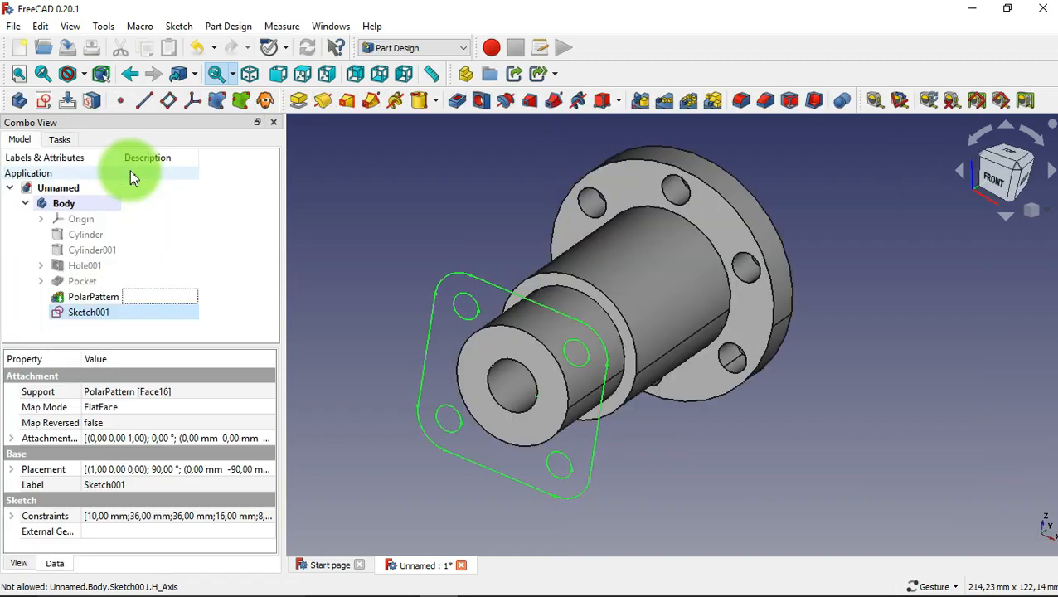
left_click(300, 100)
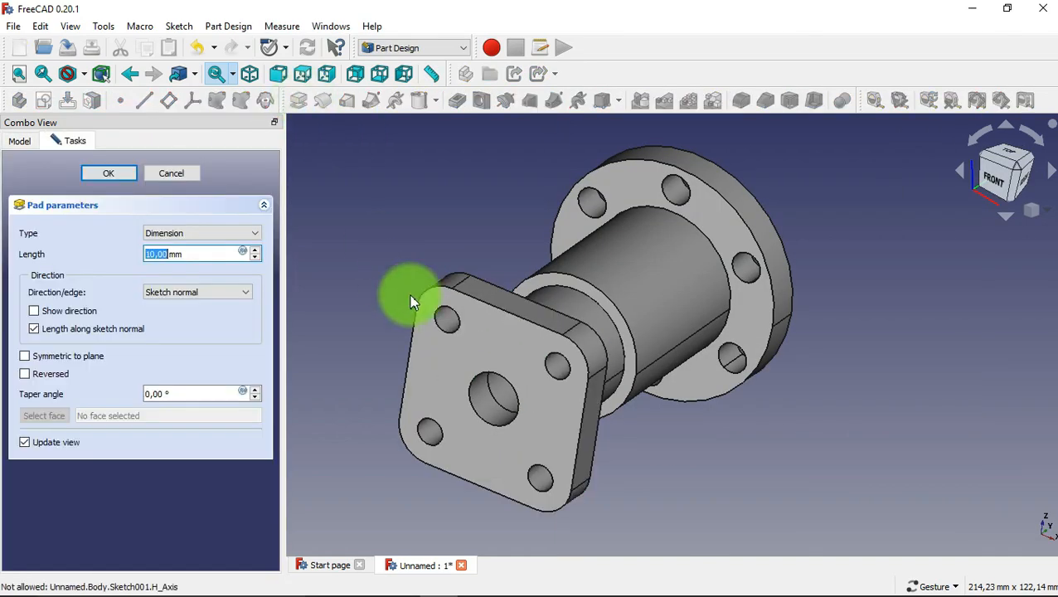
left_click(129, 181)
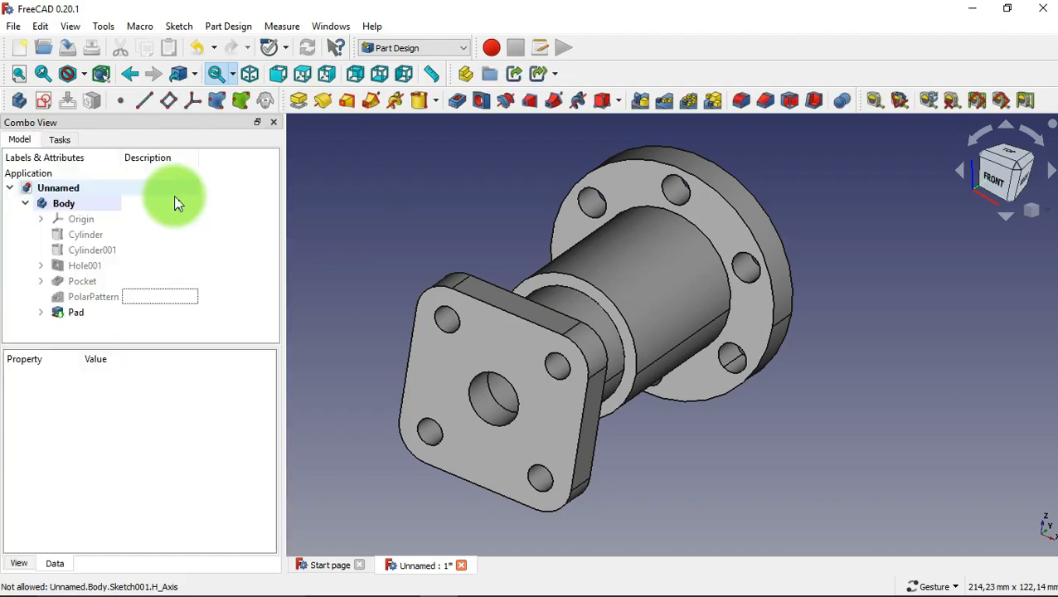
Create a refined shape copy of the finished pad solid in the Part workbench.
left_click_drag(366, 226, 726, 421)
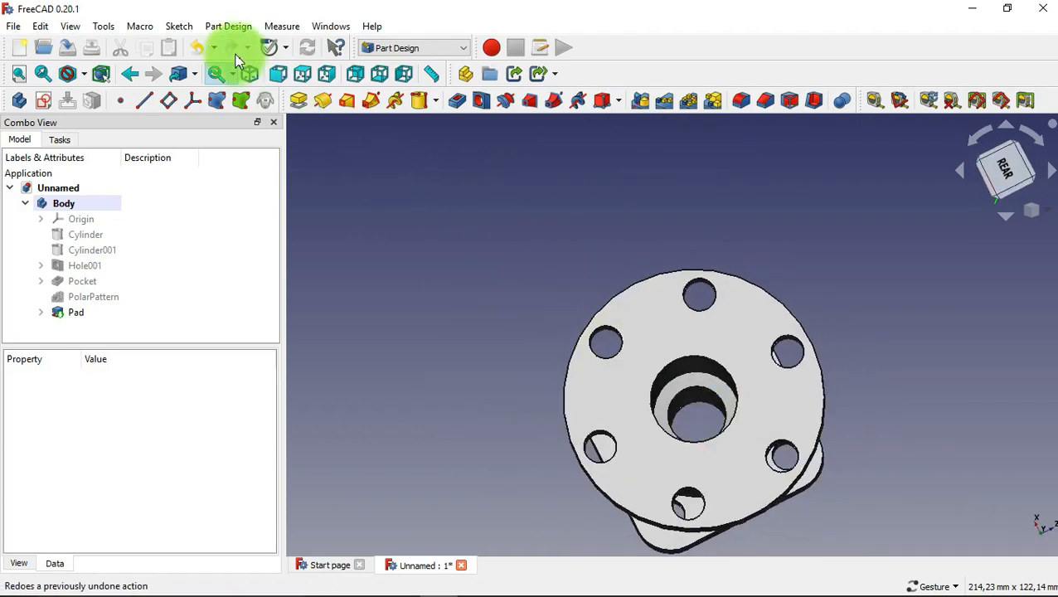
left_click(250, 74)
left_click(406, 47)
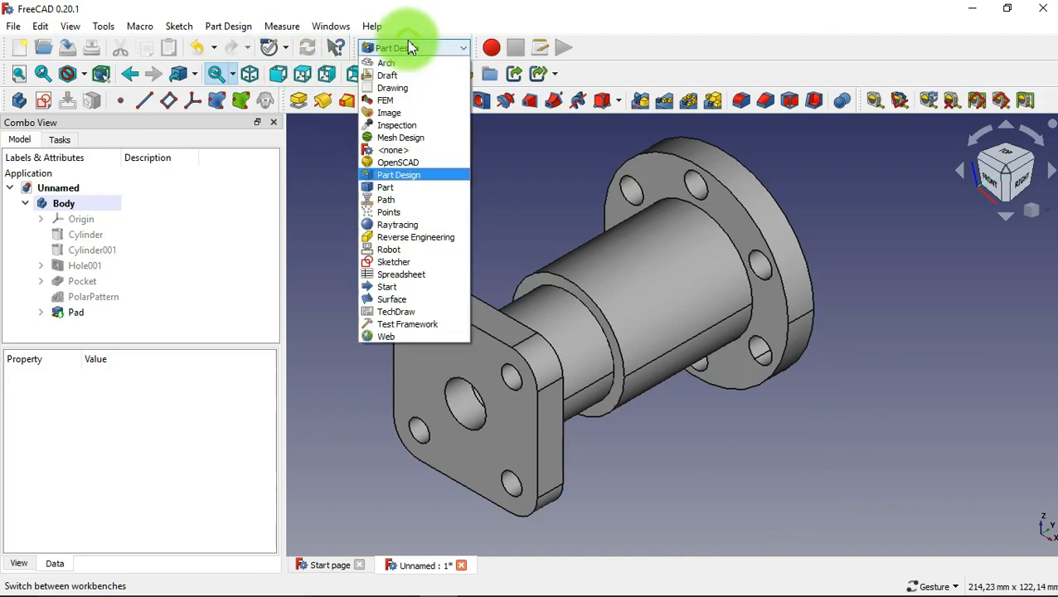
left_click(420, 186)
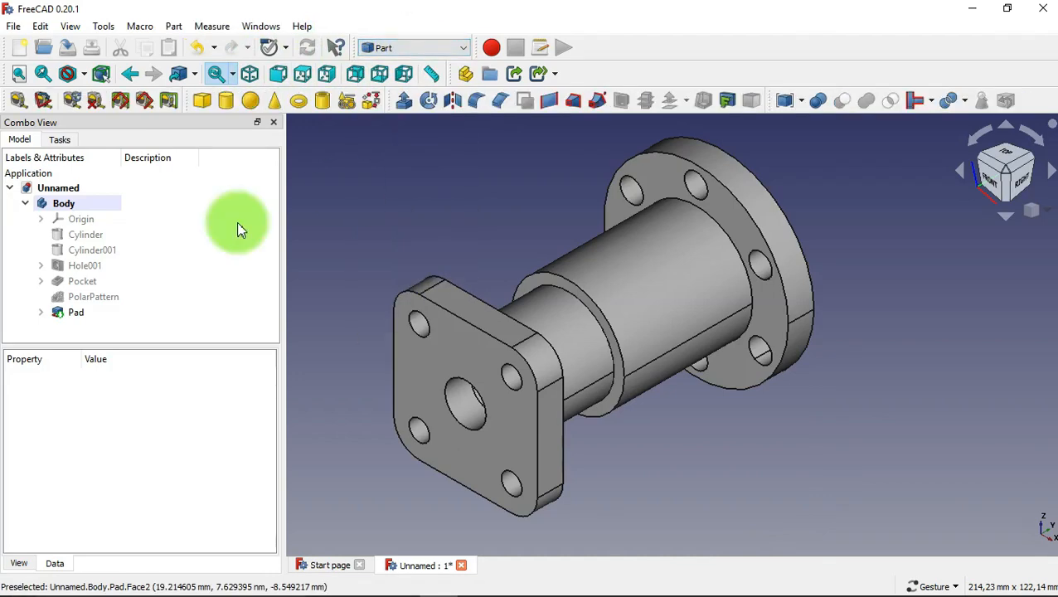
left_click(115, 319)
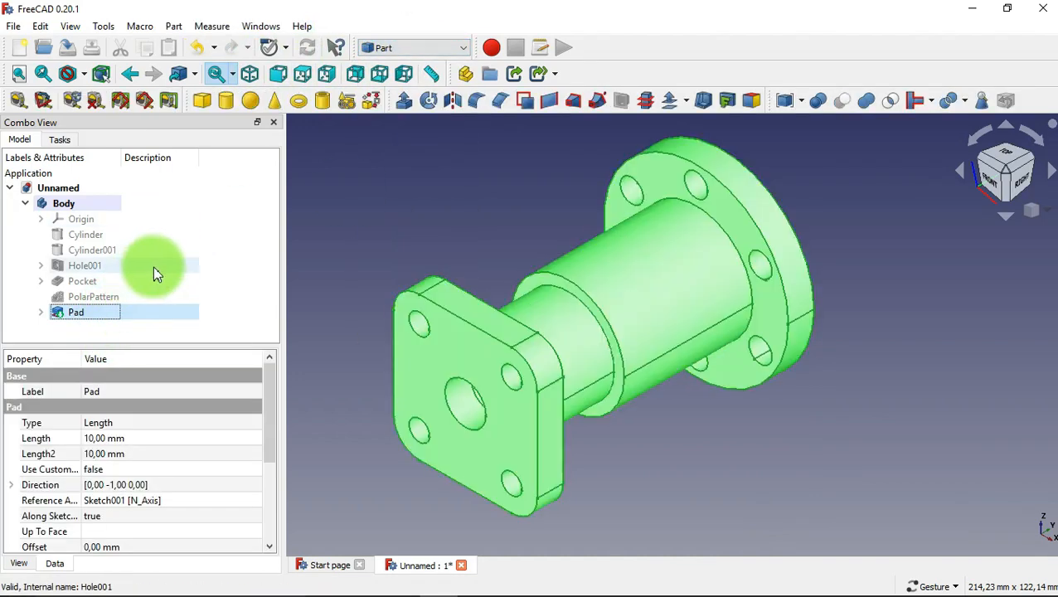
left_click(173, 26)
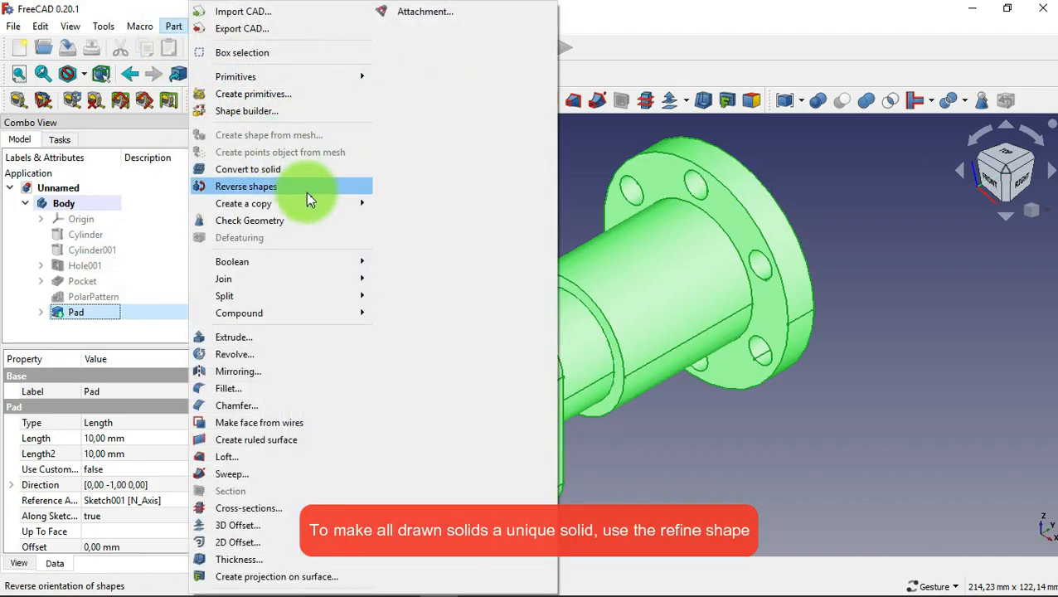
mouse_move(327, 207)
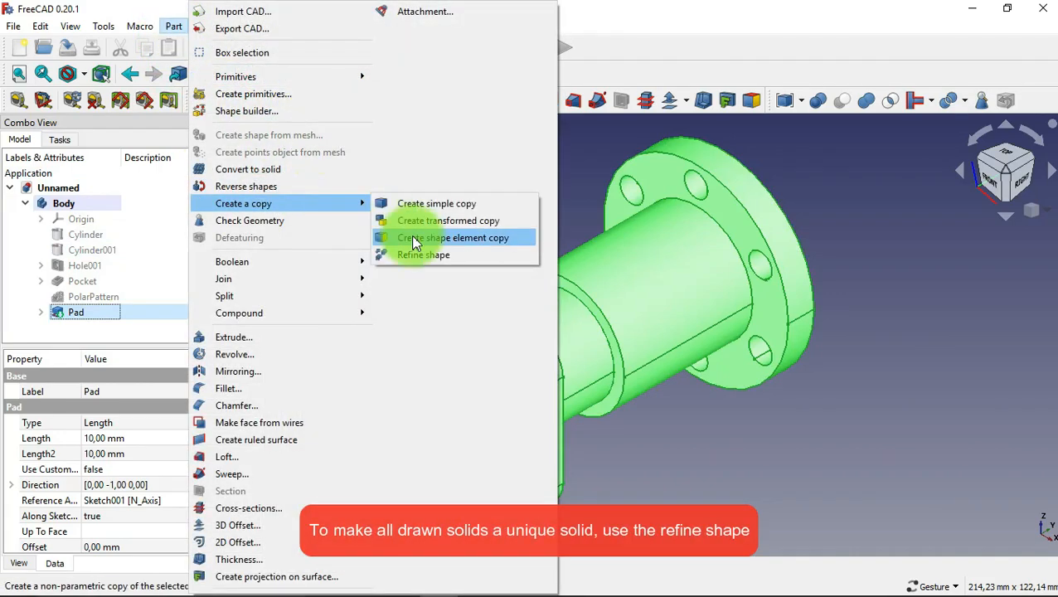
left_click(432, 255)
left_click(474, 239)
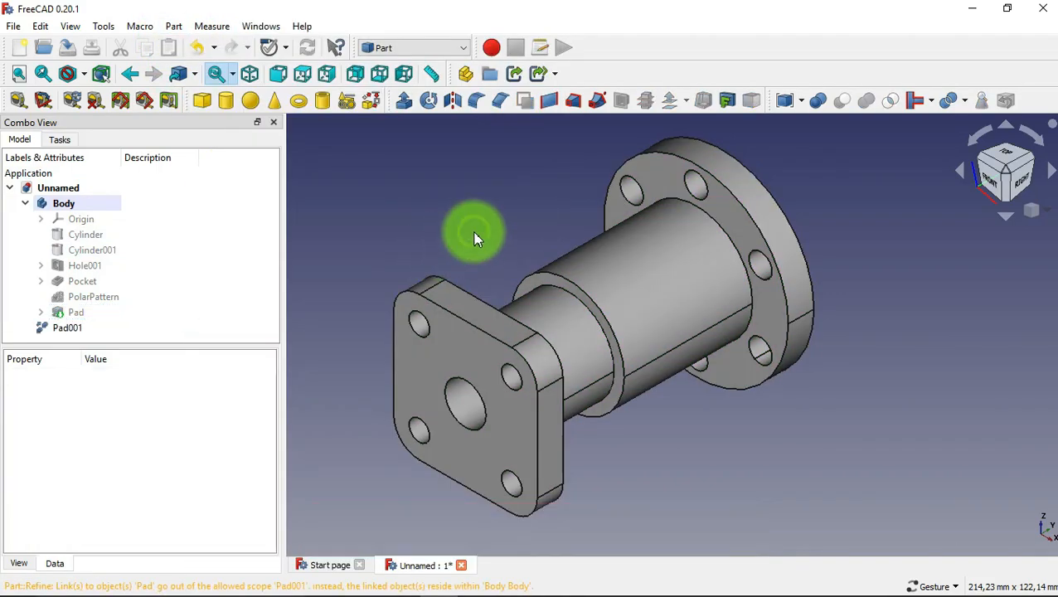
Examine the refined part from several angles, including the standard front, top, right, rear, bottom, left and isometric views.
left_click_drag(505, 255, 404, 457)
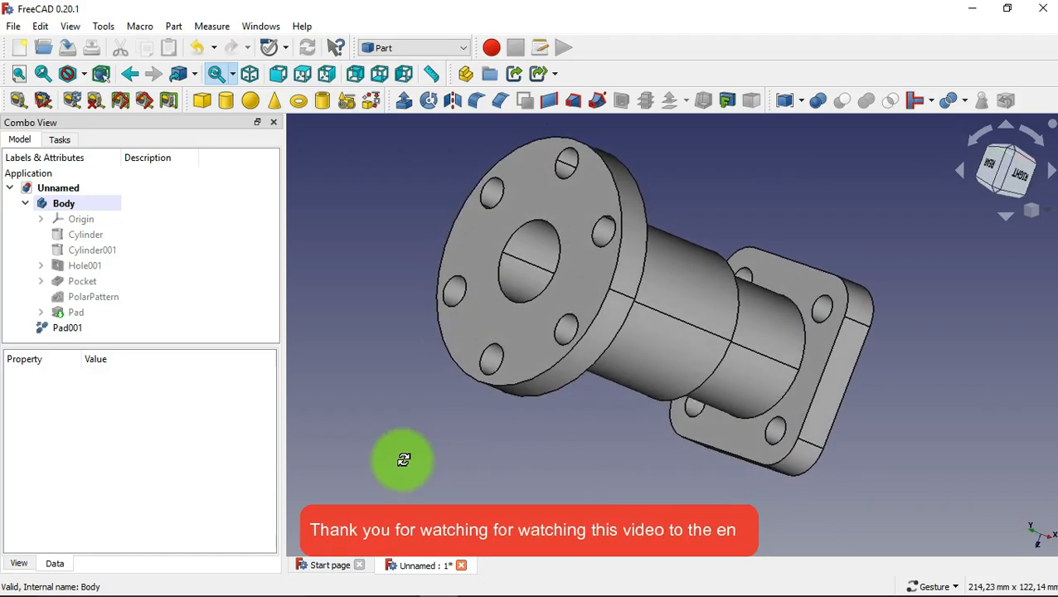
left_click_drag(487, 471, 680, 354)
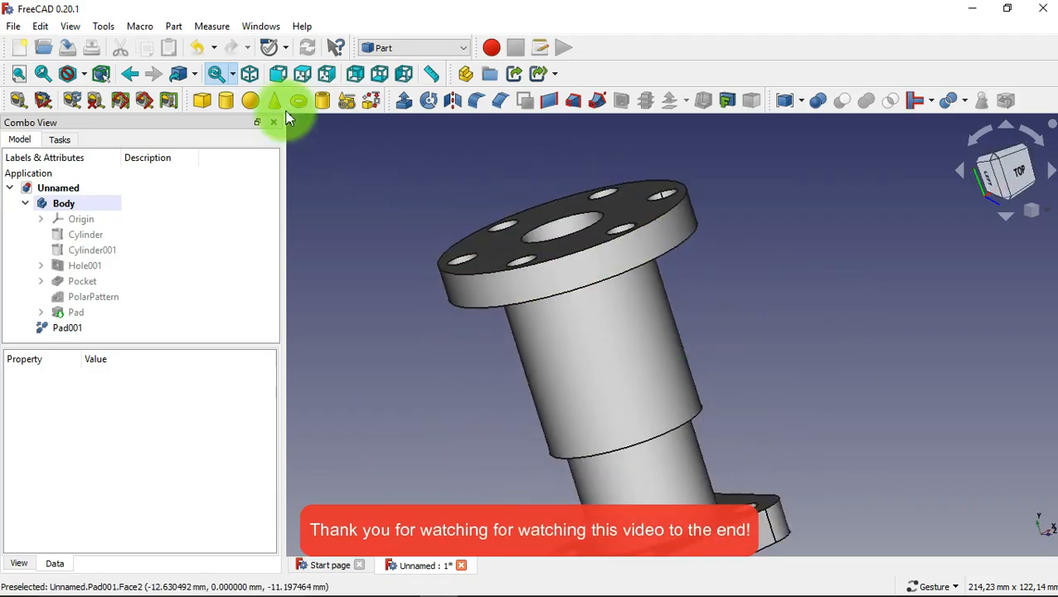
left_click(253, 77)
left_click(279, 74)
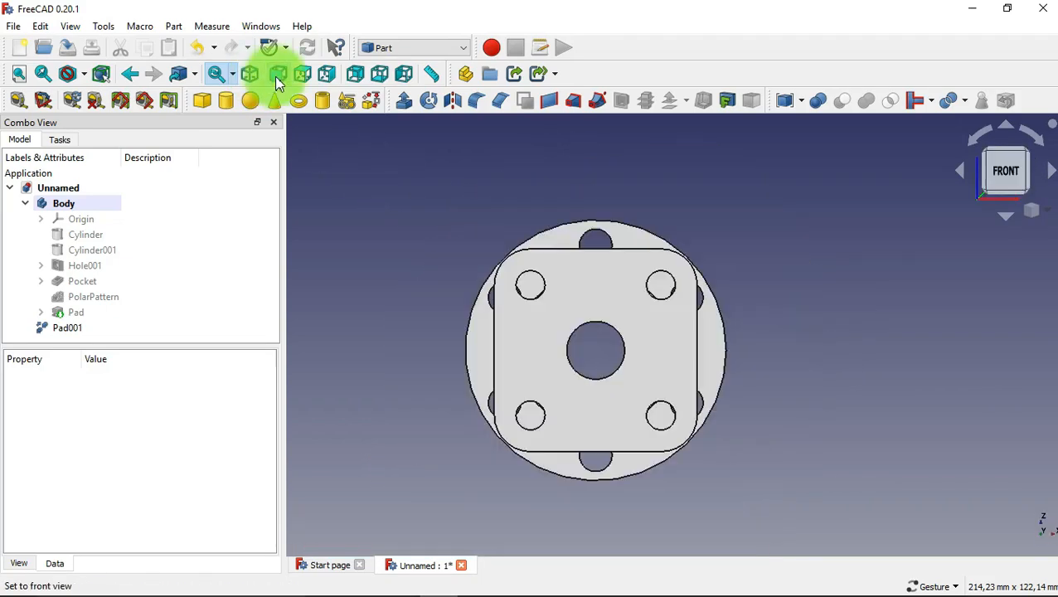
left_click(303, 76)
left_click(328, 76)
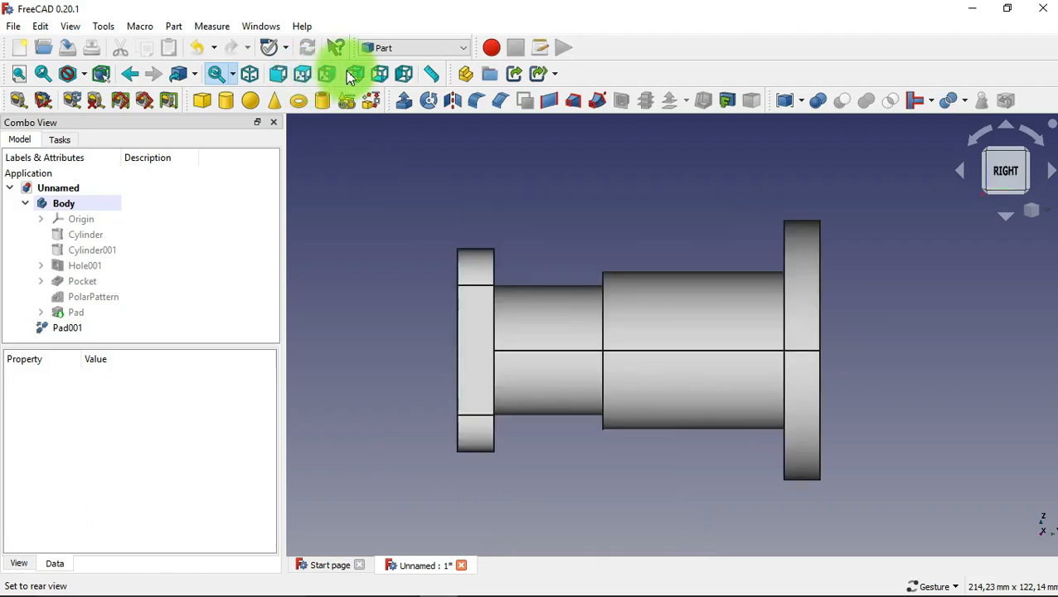
left_click(354, 74)
left_click(380, 75)
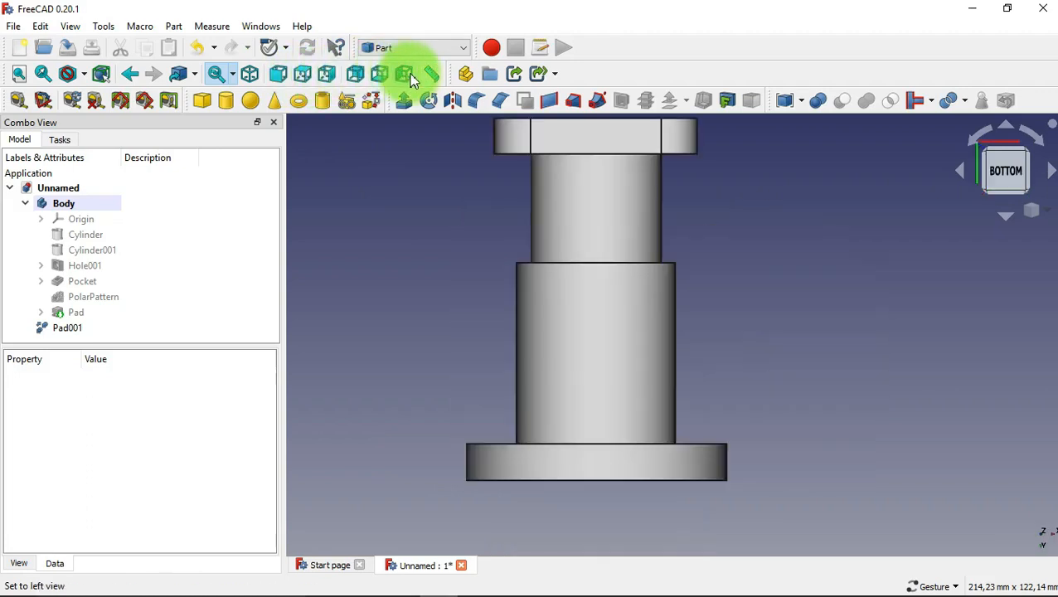
left_click(404, 75)
left_click(262, 81)
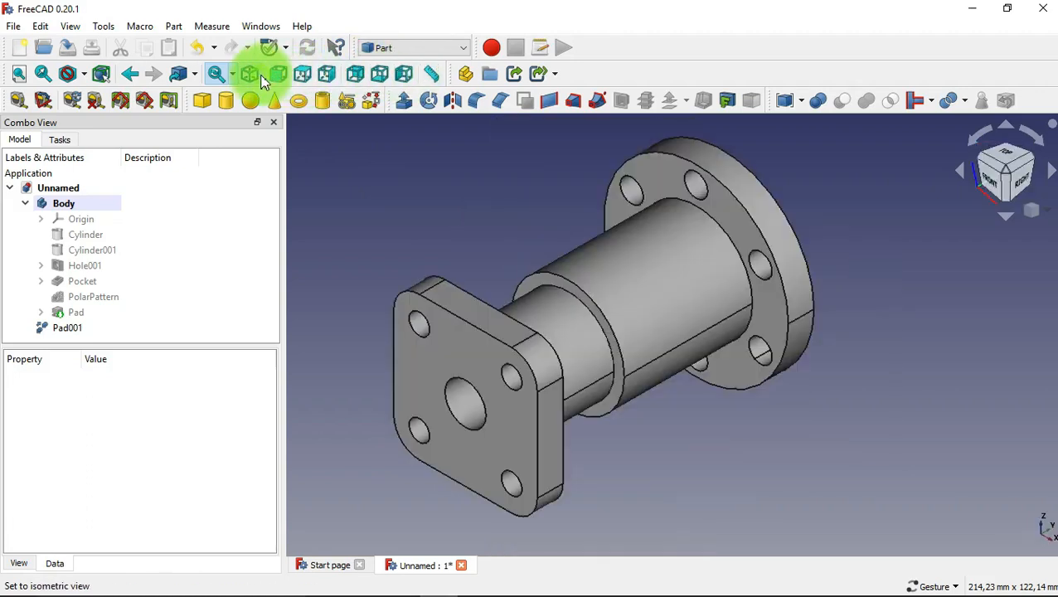